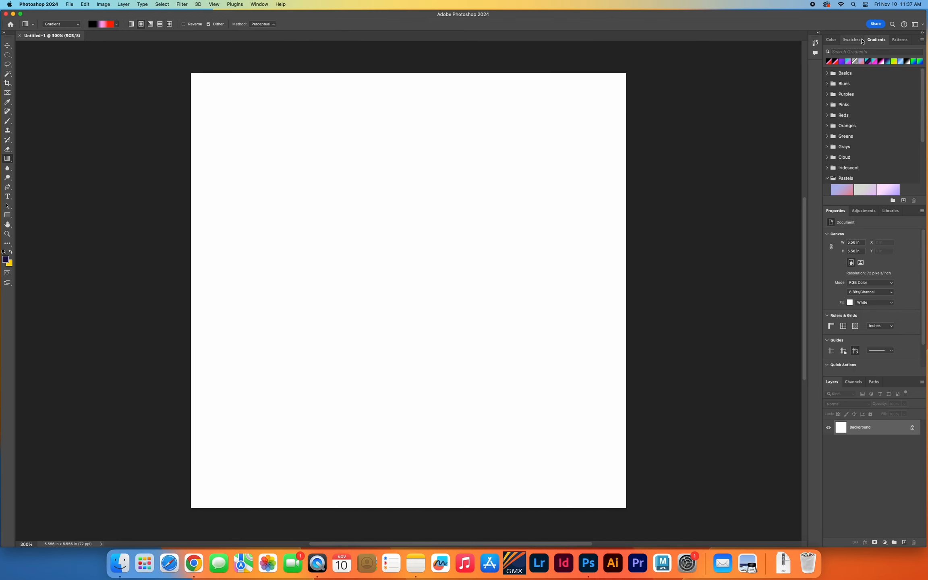
click(260, 5)
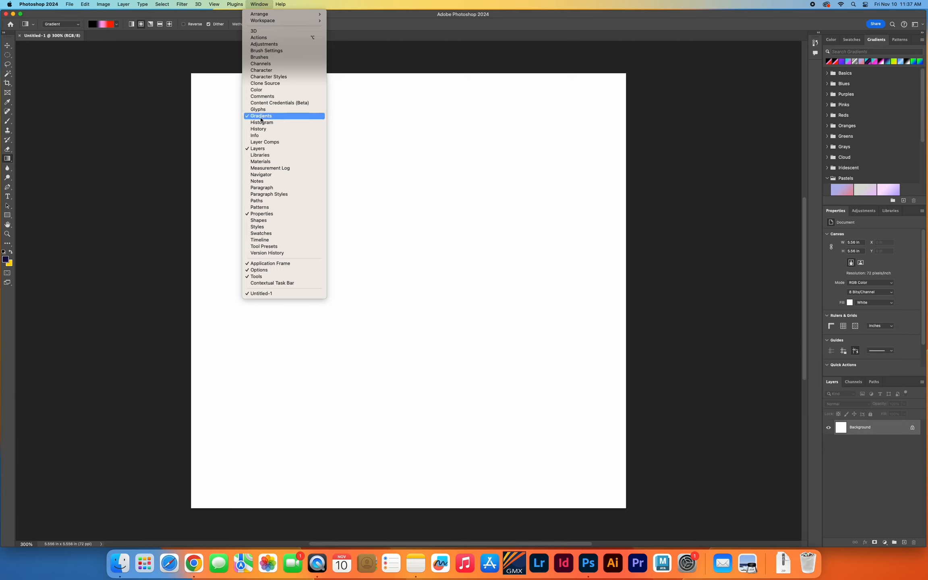
click(206, 118)
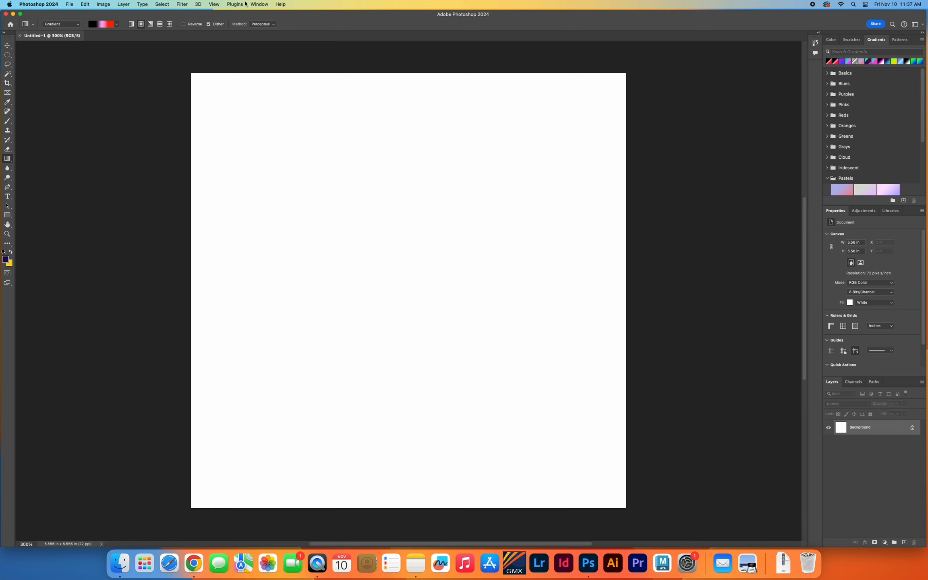
click(259, 4)
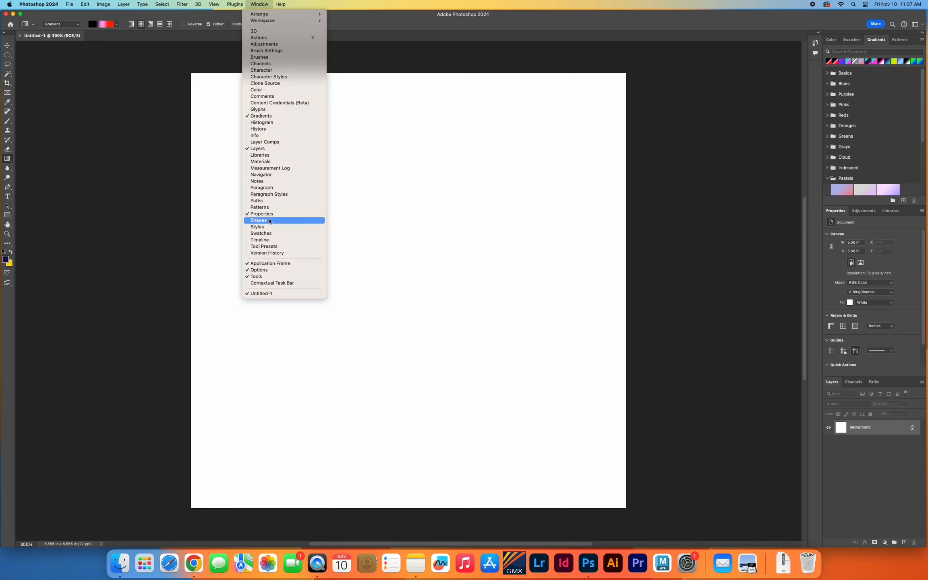
click(180, 210)
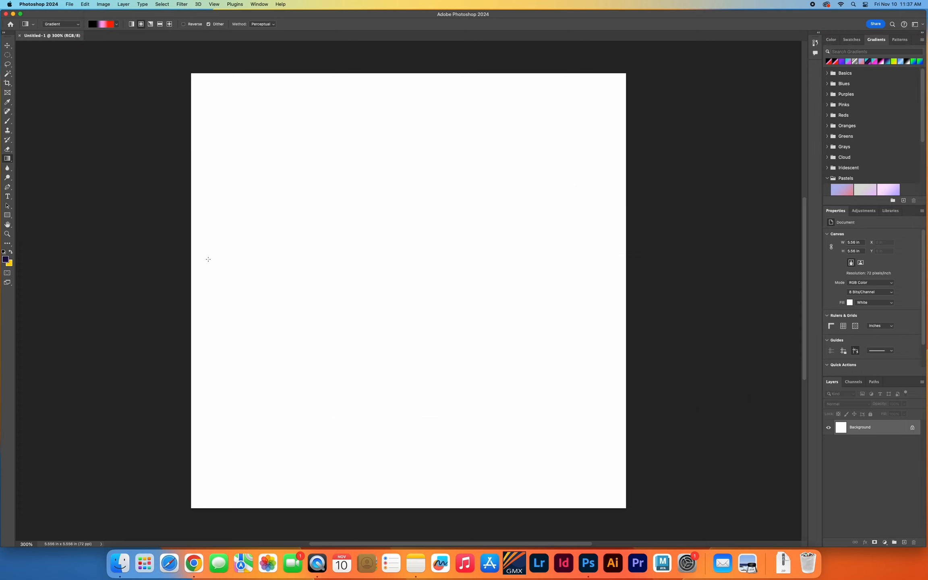
Draw a gradient from the canvas's left edge to about its center and set its fill style to Linear.
drag(208, 260, 436, 268)
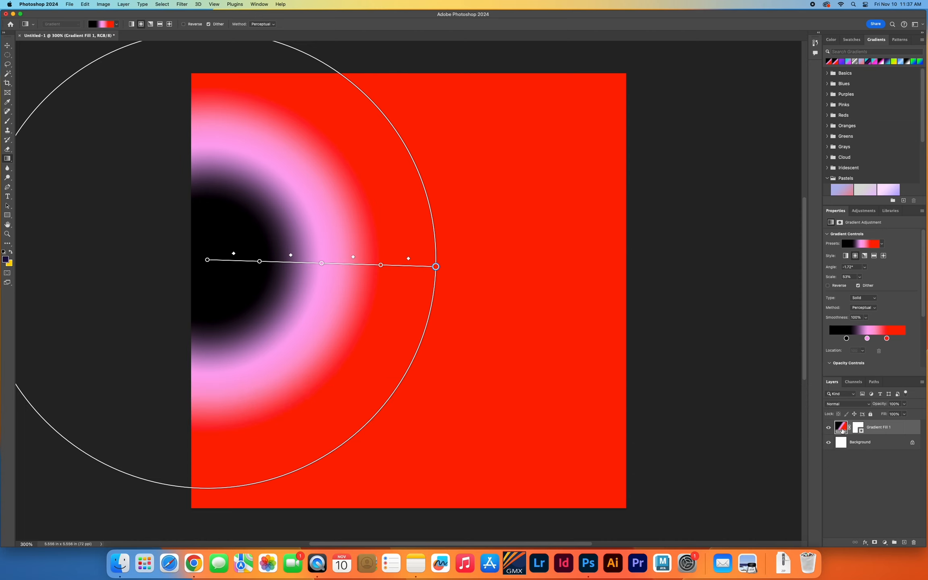
double_click(842, 428)
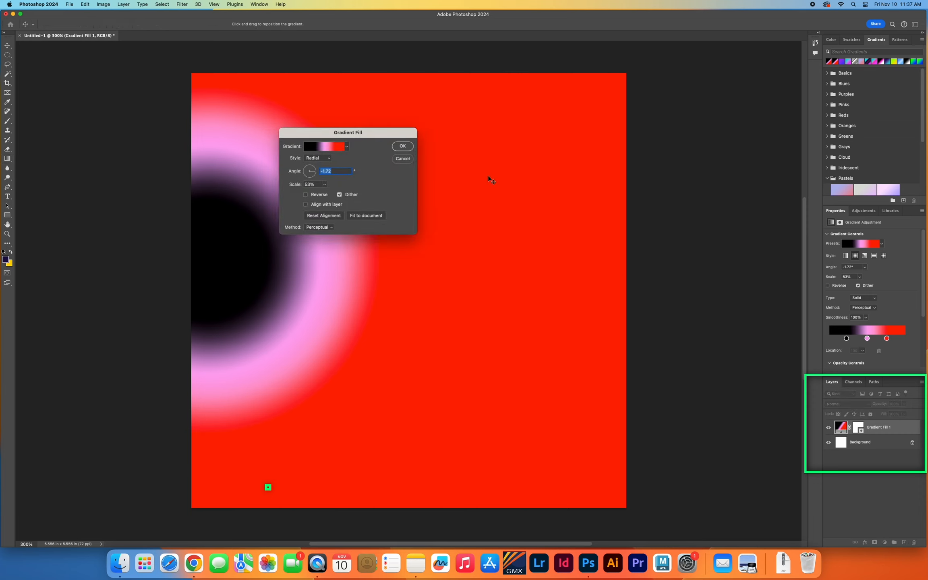
drag(397, 132, 686, 229)
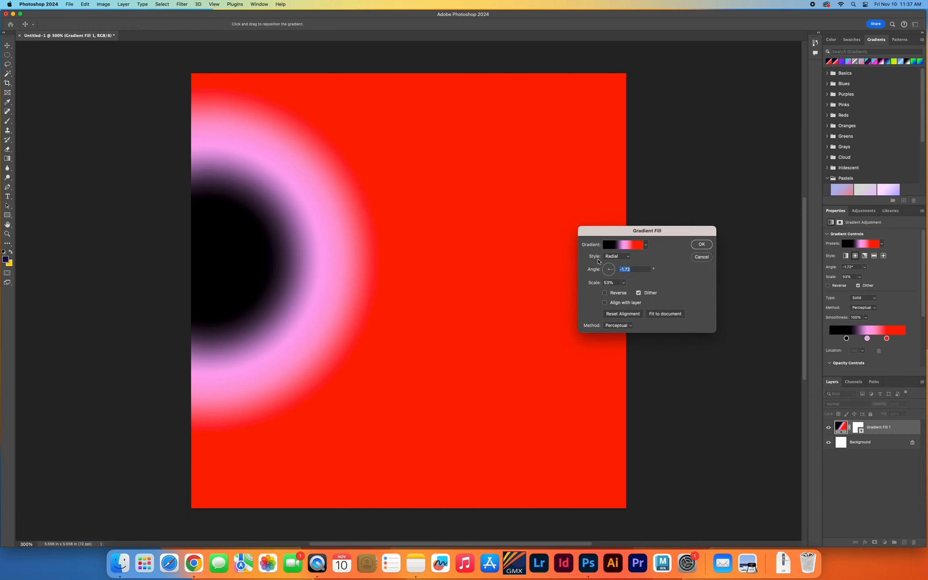
click(612, 257)
click(612, 248)
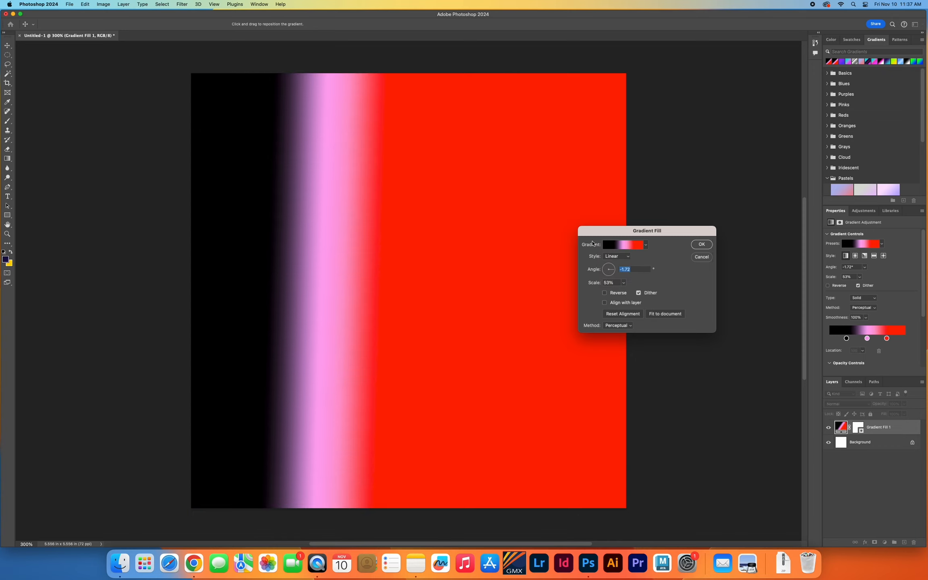
Edit the gradient: remove the pink color stop and move the black stop to 0% and the red stop to 99%.
click(635, 246)
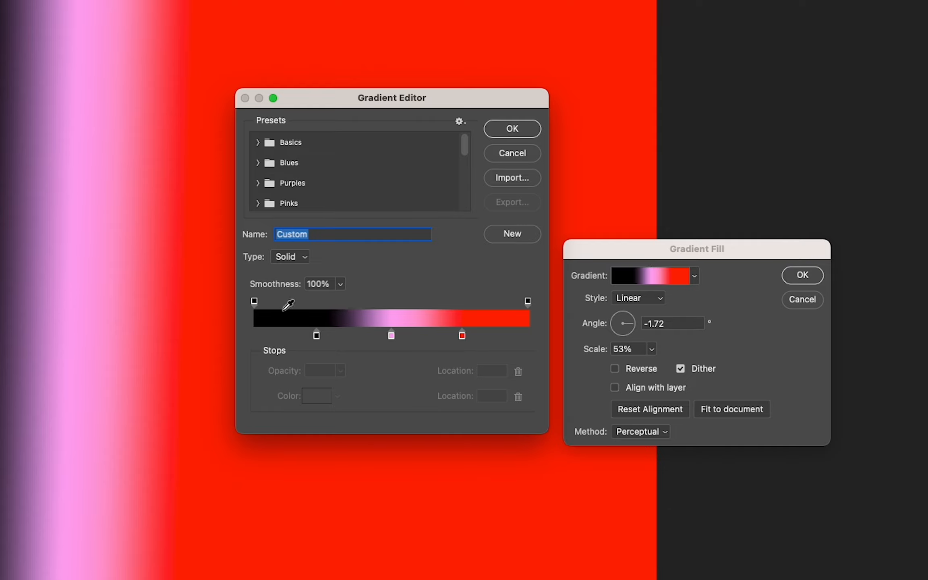
drag(388, 333, 395, 369)
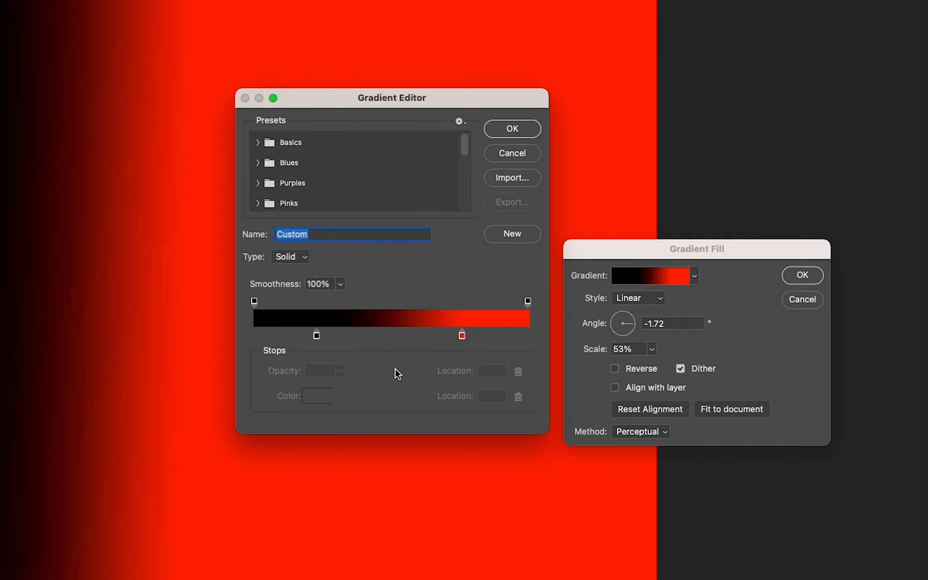
drag(318, 335, 254, 336)
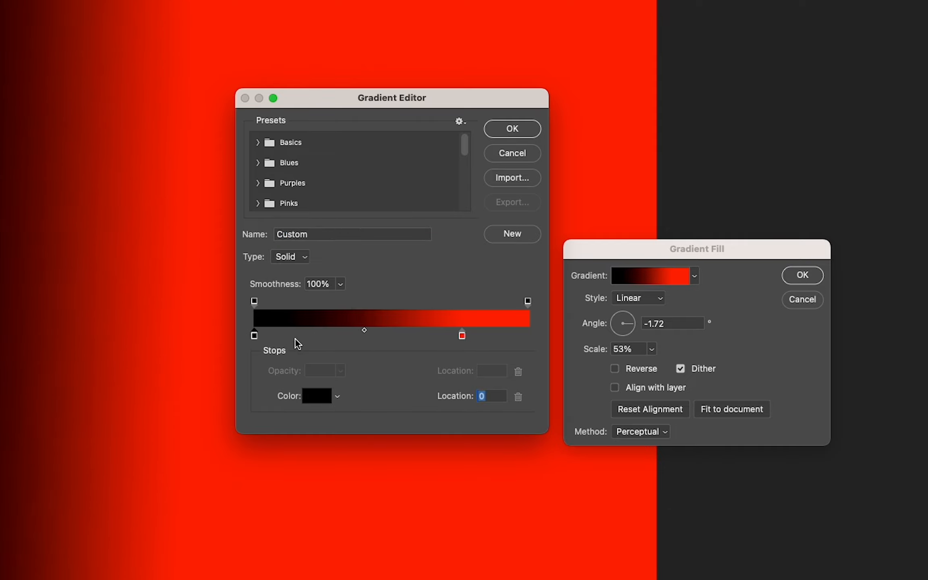
drag(462, 335, 526, 335)
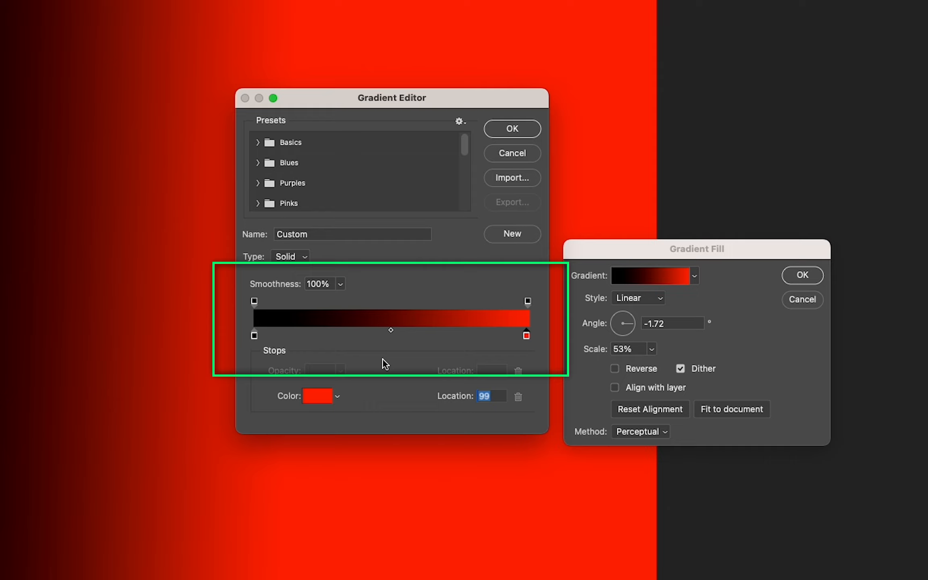
Examine the color stops and the opacity settings at both ends of the gradient, keeping opacity at 100%.
click(254, 336)
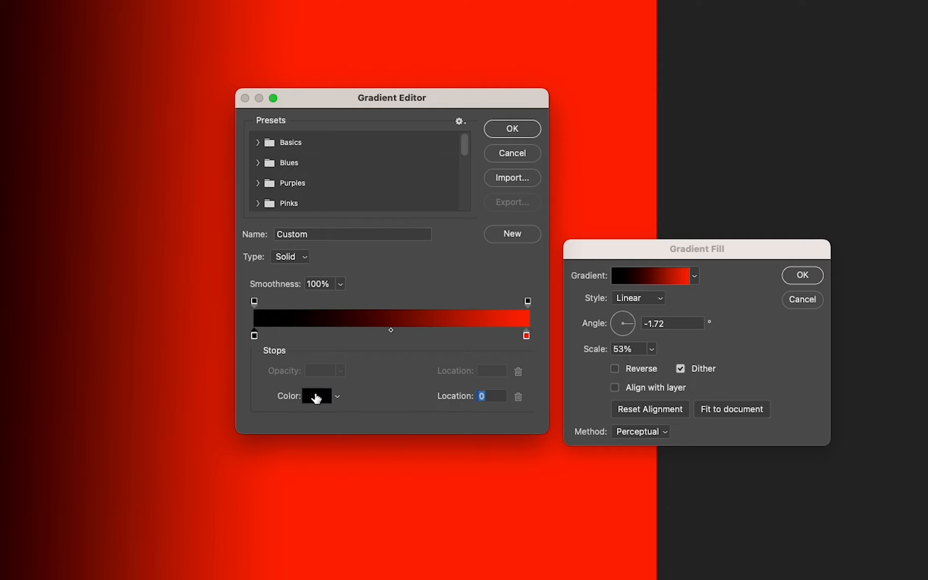
click(527, 336)
click(527, 301)
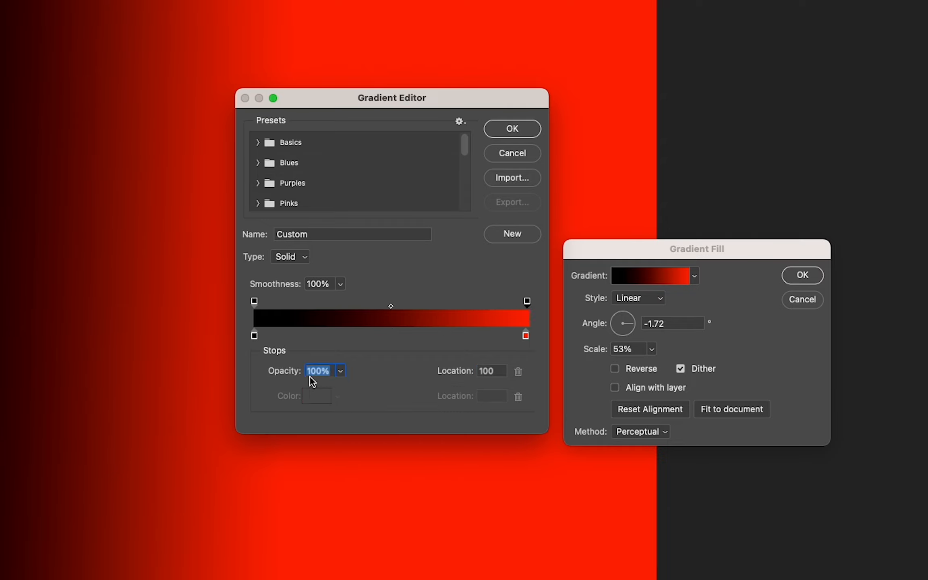
click(340, 371)
drag(324, 391, 350, 390)
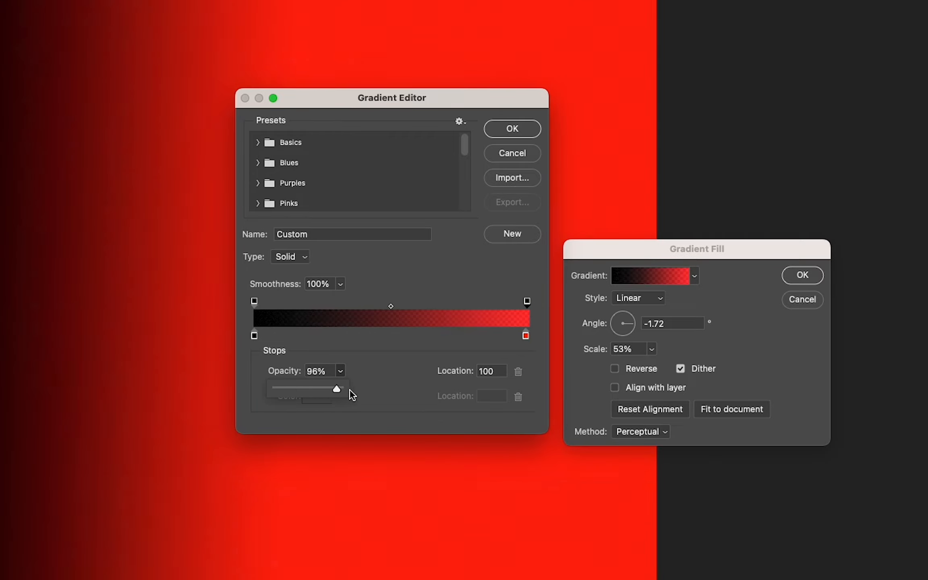
click(255, 302)
click(341, 371)
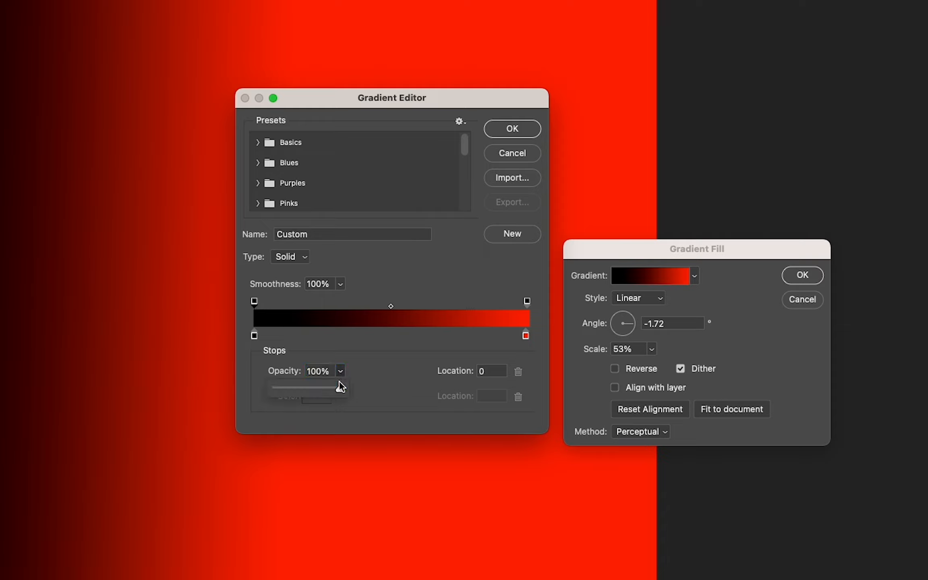
drag(339, 387, 370, 389)
Recolor the gradient's black starting stop to bright blue (0600ff).
click(255, 335)
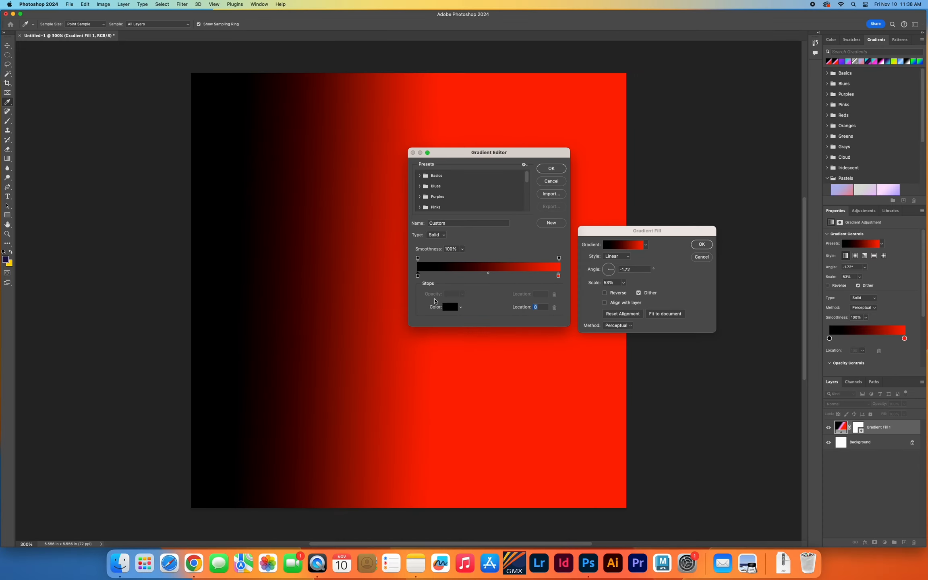
click(313, 401)
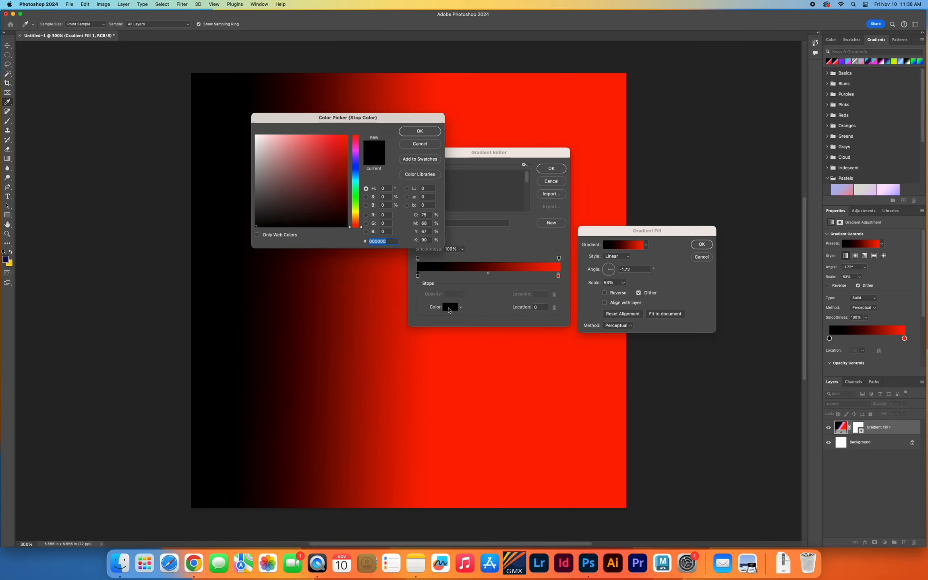
click(355, 165)
click(346, 135)
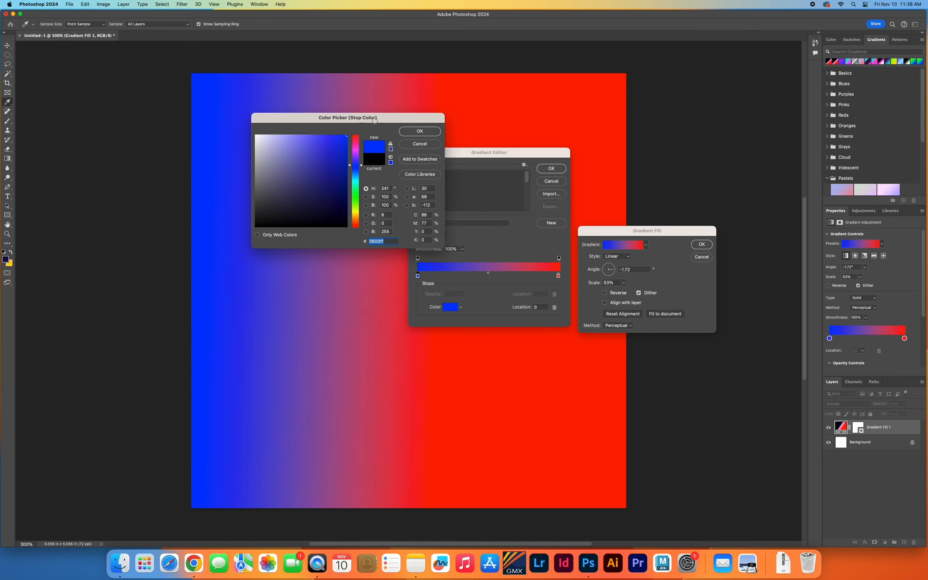
click(419, 132)
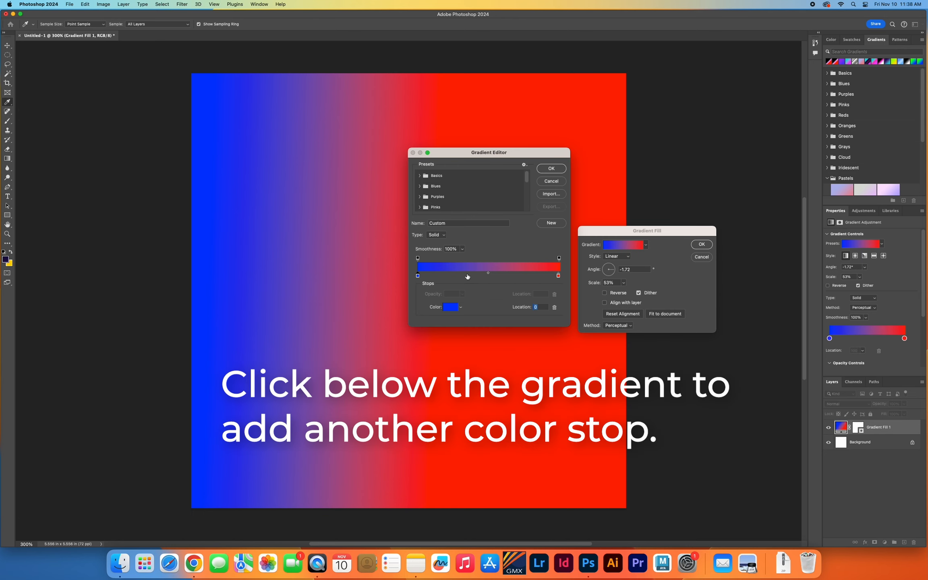
Add a color stop at 35% of the gradient and color it magenta (ff00fc).
click(467, 277)
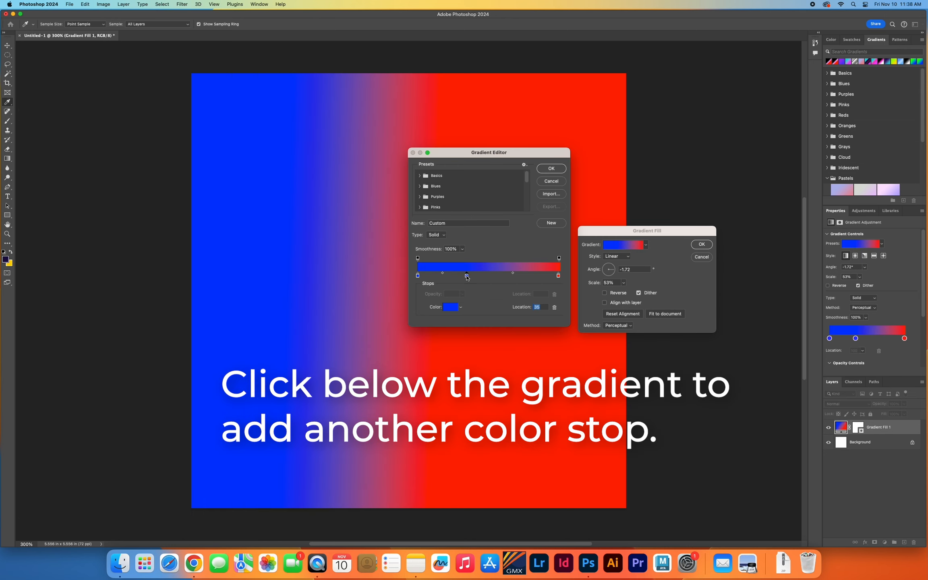
click(452, 308)
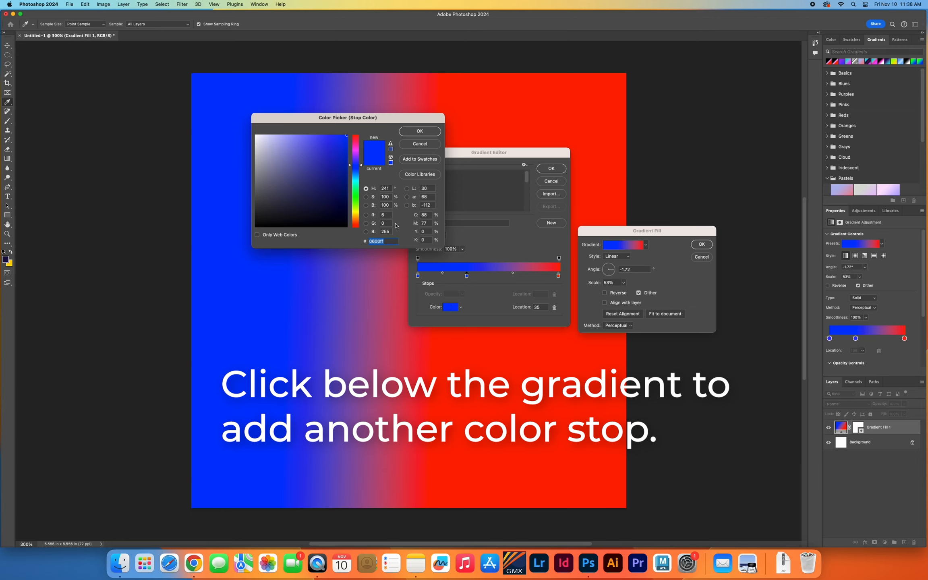
mouse_move(356, 153)
mouse_down()
mouse_move(357, 136)
mouse_move(357, 151)
mouse_up()
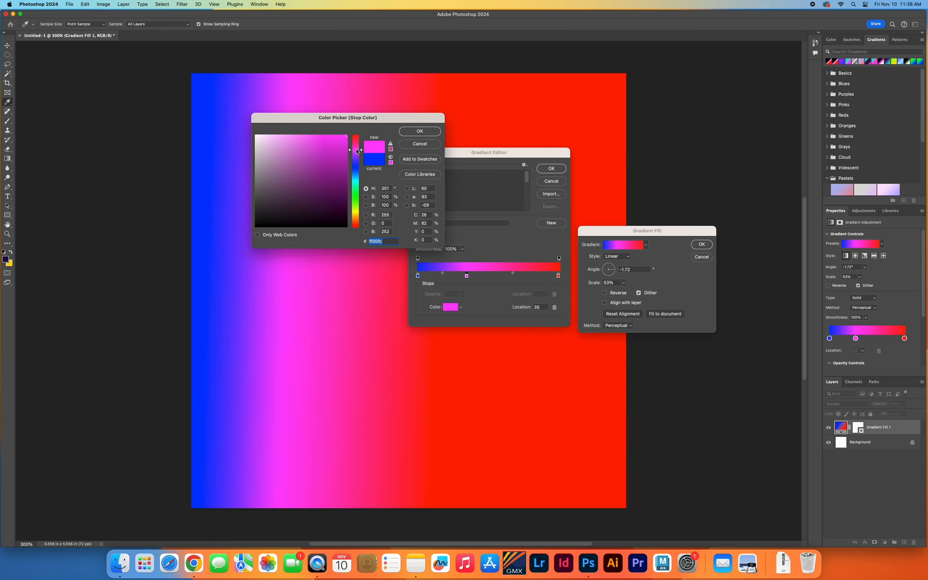
click(420, 131)
Set the magenta stop's location to 50% and move the midpoint between magenta and red to about 14%.
drag(467, 278, 497, 280)
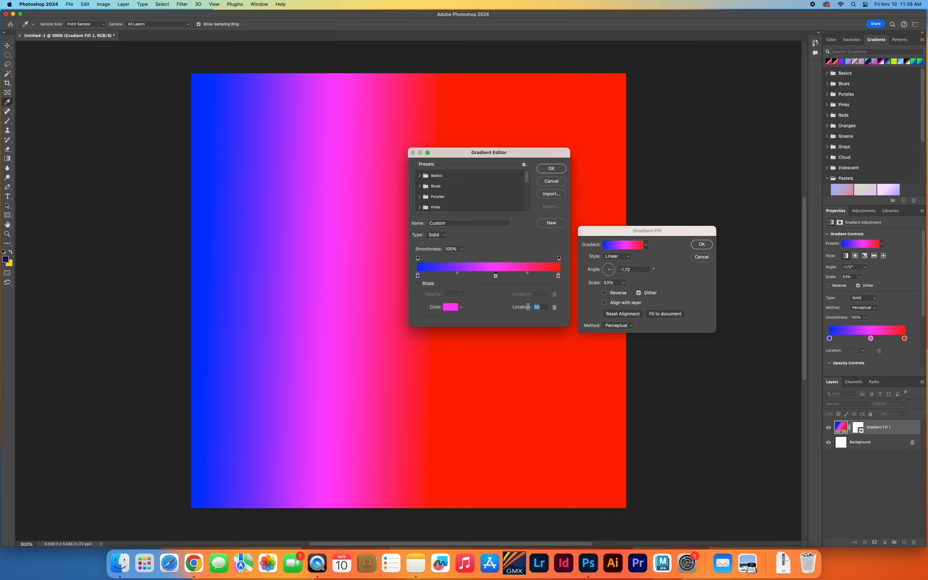
text(50)
drag(524, 273, 500, 275)
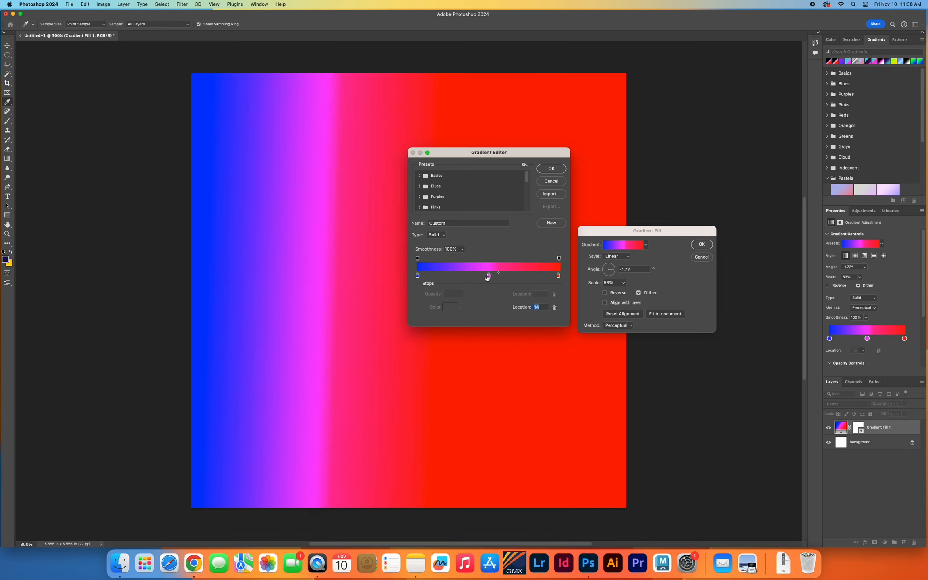
Try out extra blue color stops on both sides of the magenta stop and remove them from the gradient.
click(418, 276)
drag(419, 278, 478, 299)
click(463, 277)
click(450, 277)
click(504, 276)
click(518, 278)
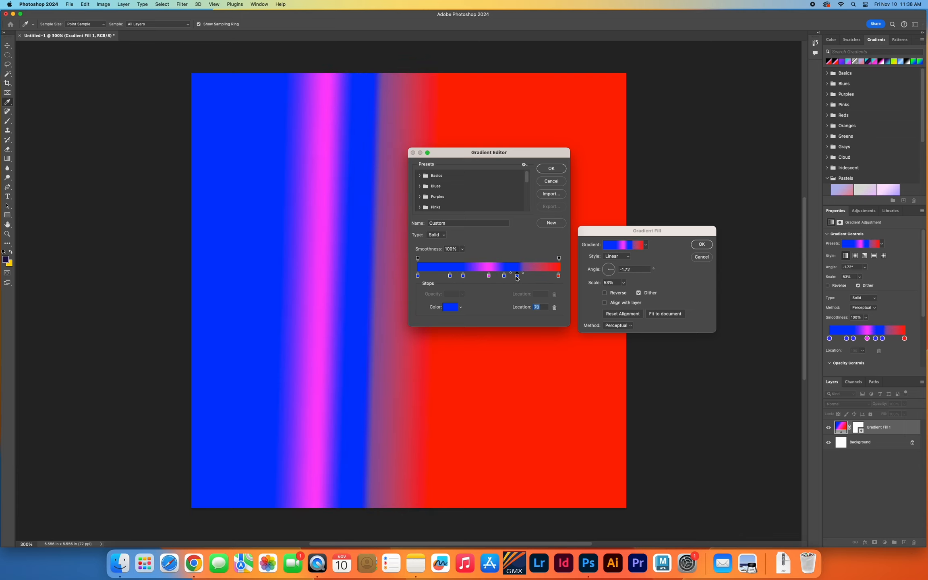
drag(505, 277, 518, 301)
Move the magenta stop to 54% and apply the edited gradient to the fill layer.
drag(465, 277, 496, 279)
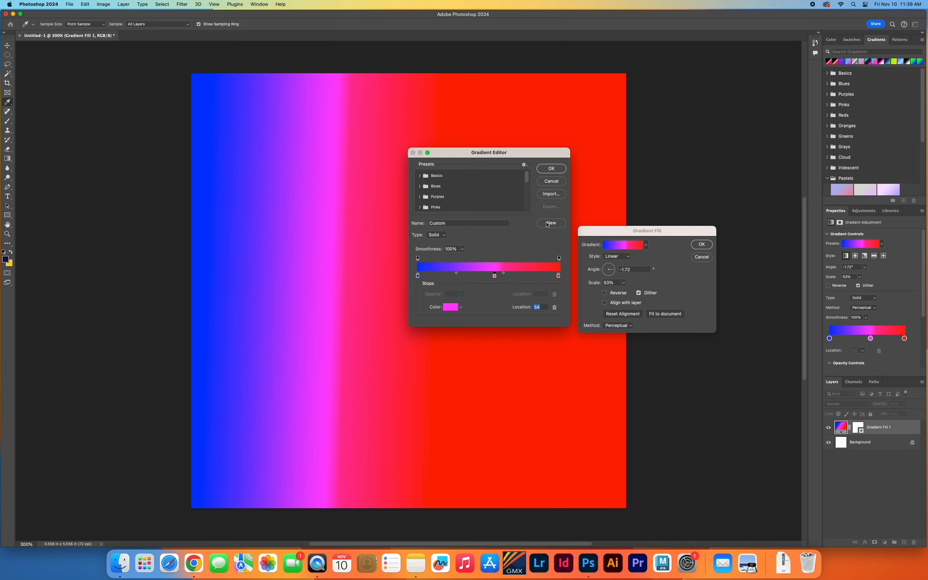
click(549, 170)
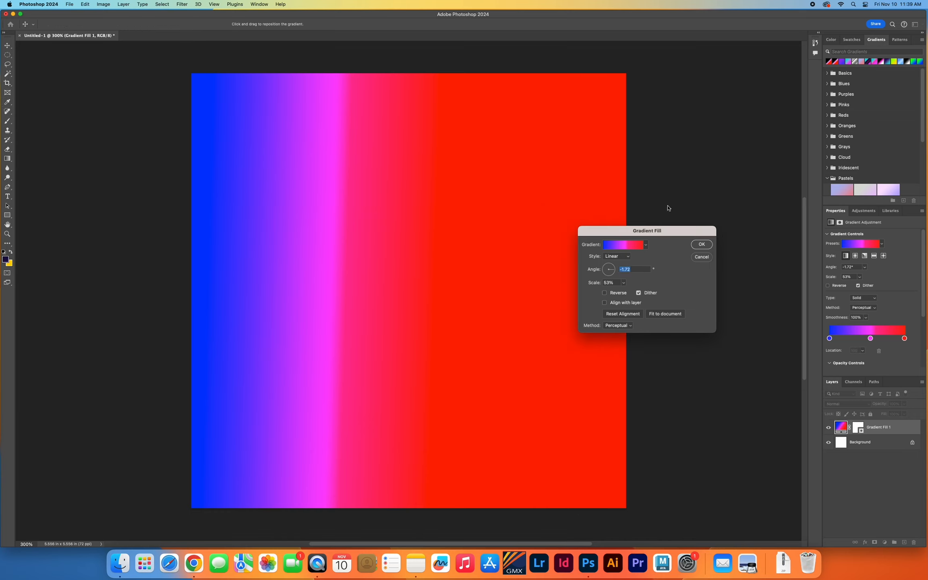
click(696, 246)
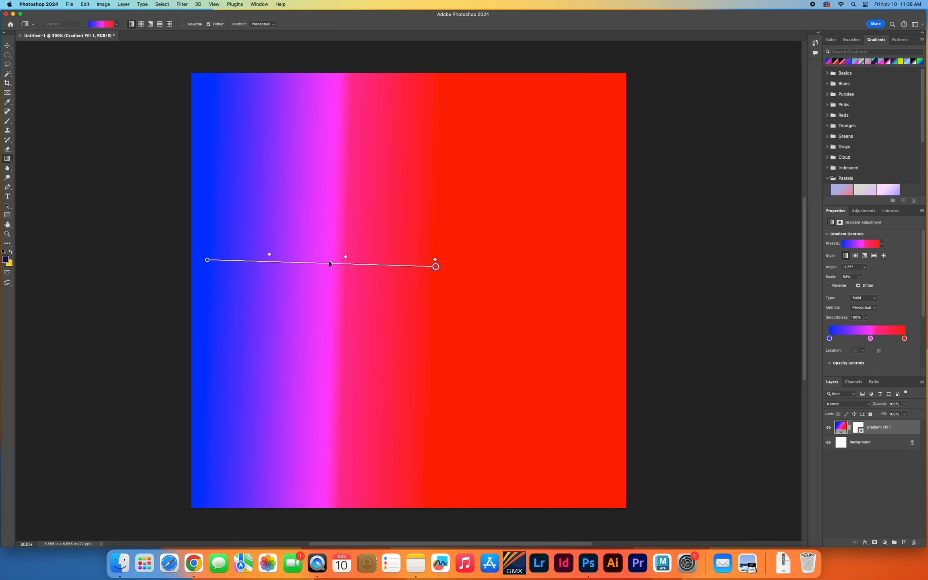
Extend the on-canvas gradient line to the canvas's right edge, move the magenta stop to 48%, and adjust the blue–magenta midpoint.
drag(436, 266, 615, 258)
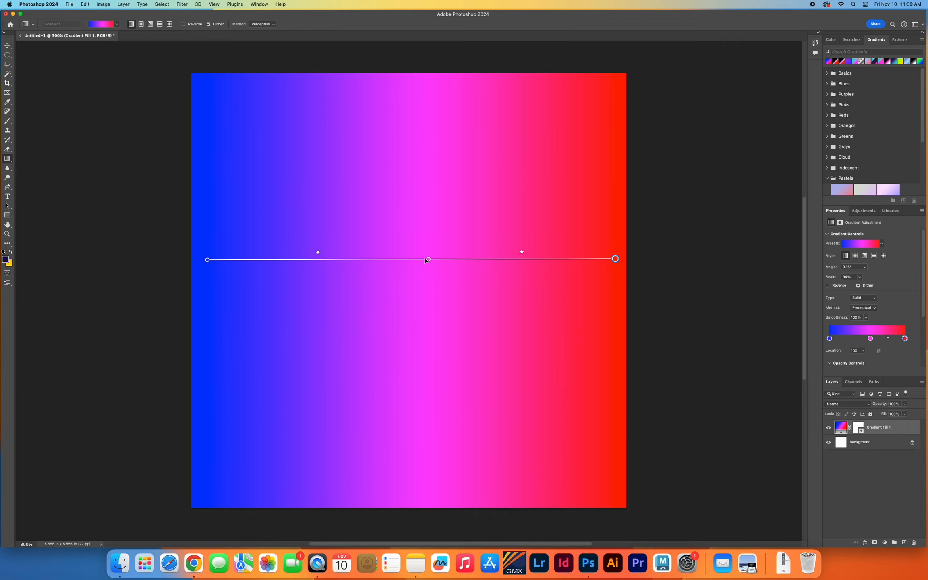
mouse_move(426, 259)
mouse_down()
mouse_move(294, 259)
mouse_move(515, 266)
mouse_move(382, 266)
mouse_move(420, 266)
mouse_up()
mouse_move(313, 254)
mouse_down()
mouse_move(218, 253)
mouse_move(419, 267)
mouse_move(309, 261)
mouse_up()
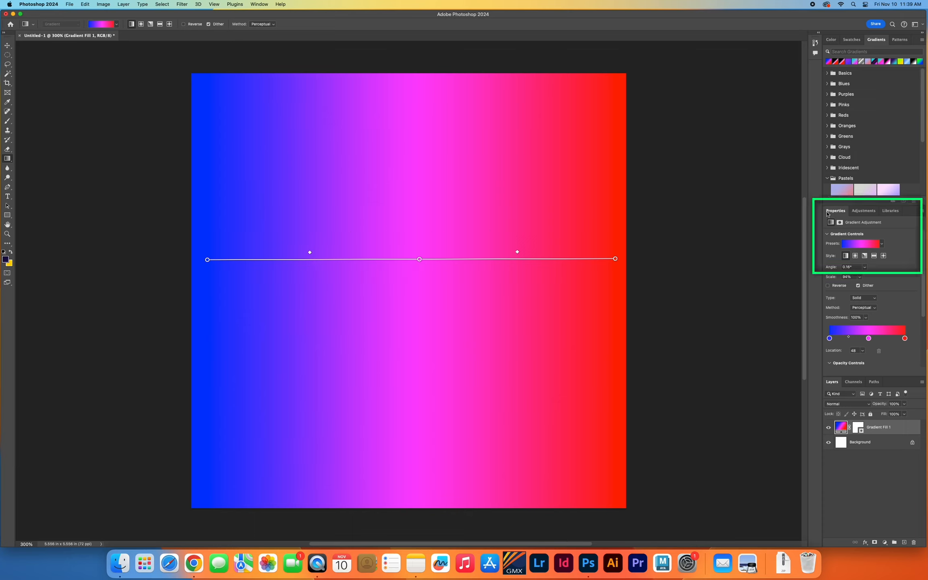
Preview the radial, angle, reflected and diamond styles on the gradient fill and return it to linear.
click(856, 256)
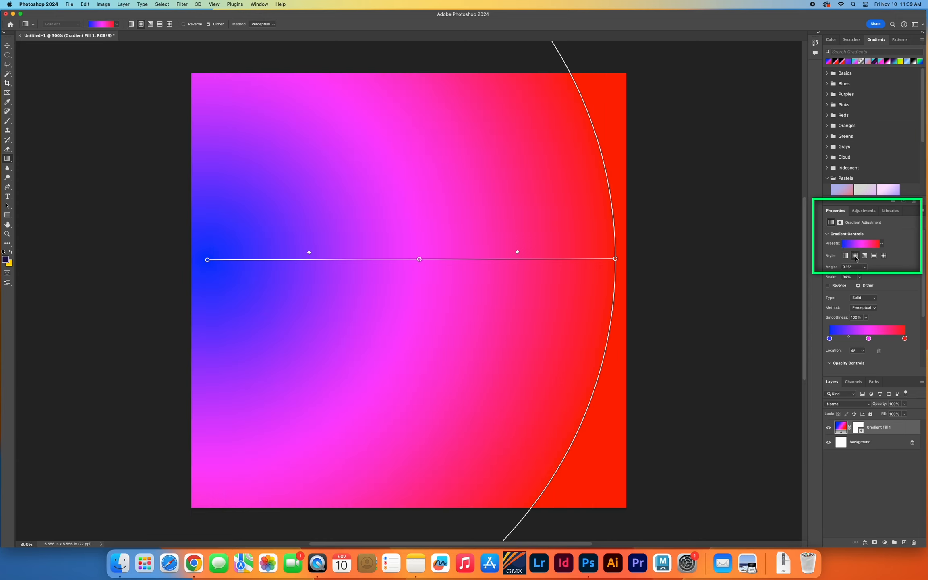
click(865, 256)
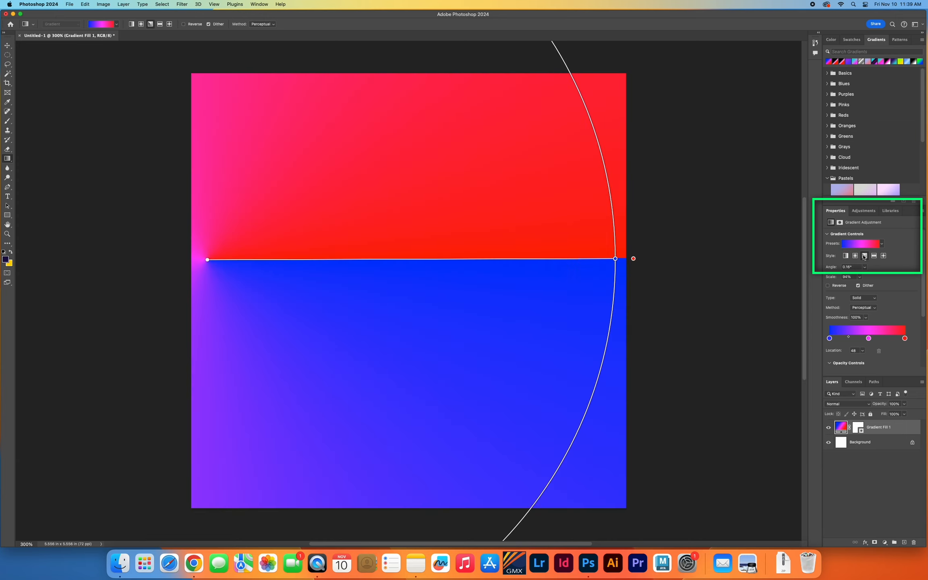
click(874, 256)
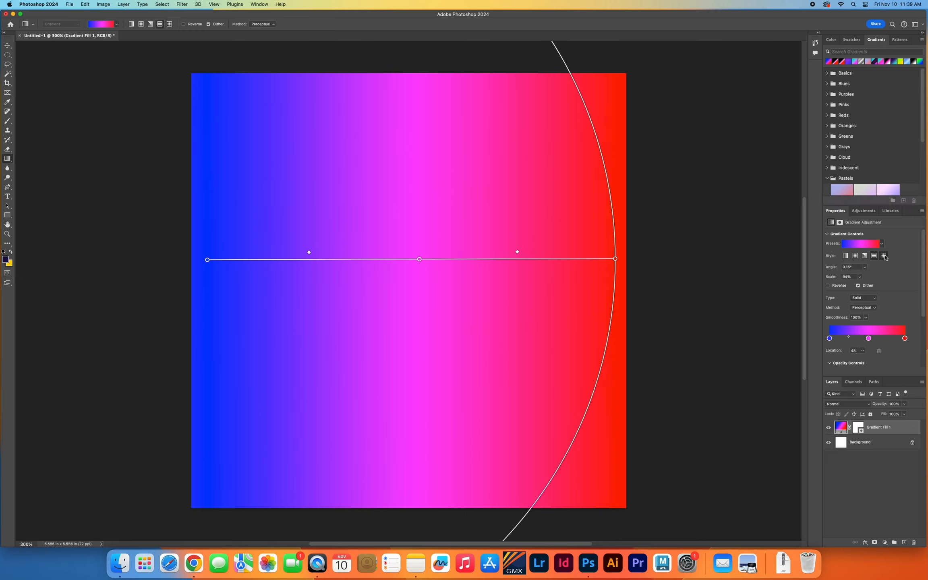
click(884, 257)
click(846, 256)
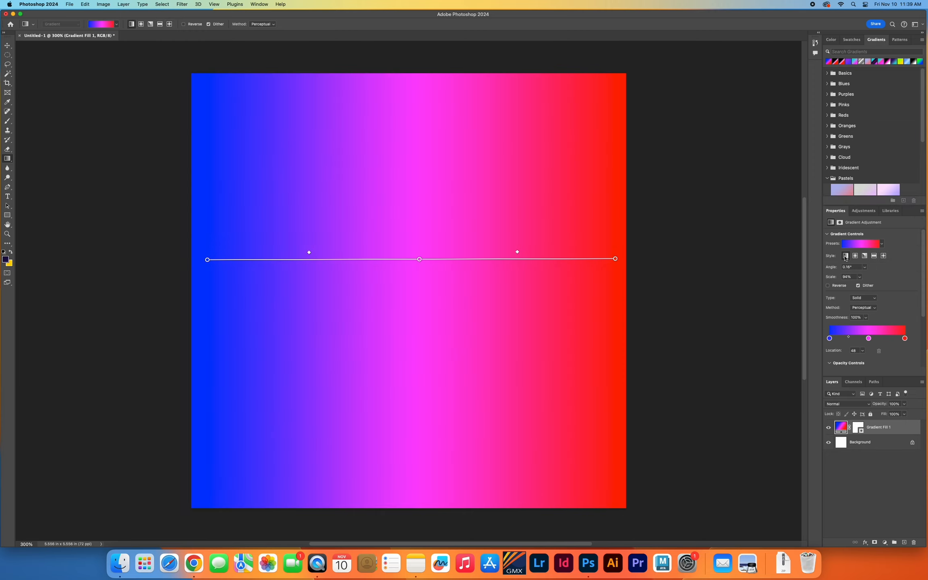
click(142, 25)
click(132, 25)
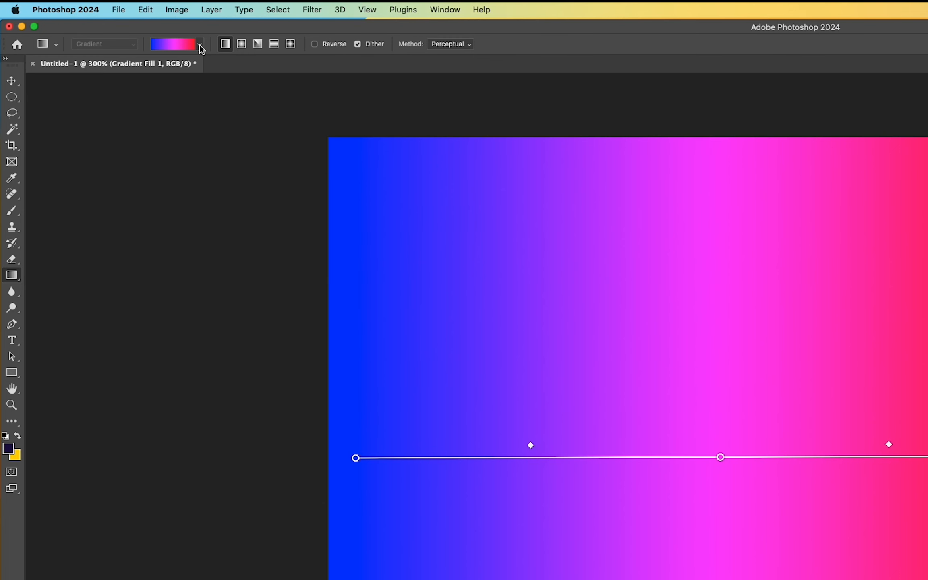
Save the current blue-magenta-red gradient as a new preset named My Cool Gradient.
click(200, 46)
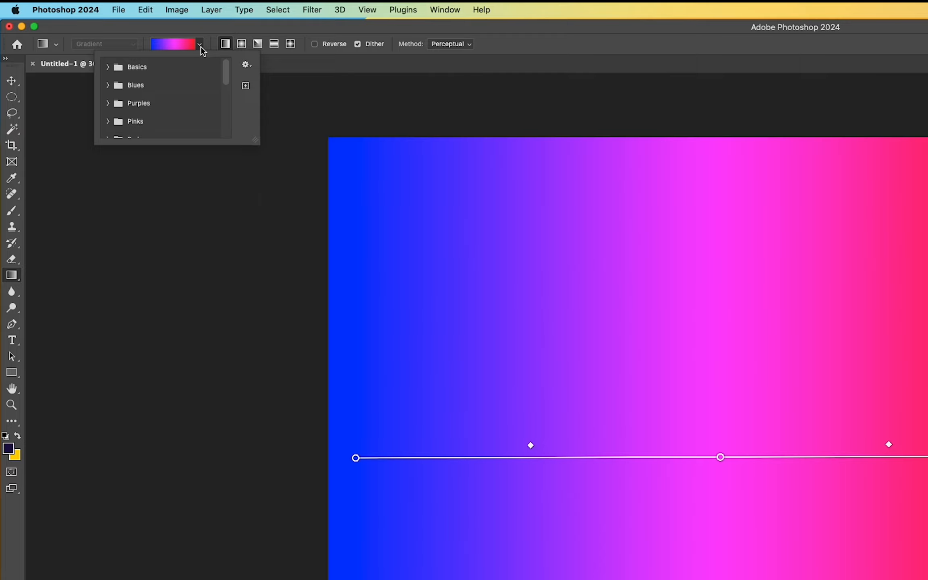
click(246, 86)
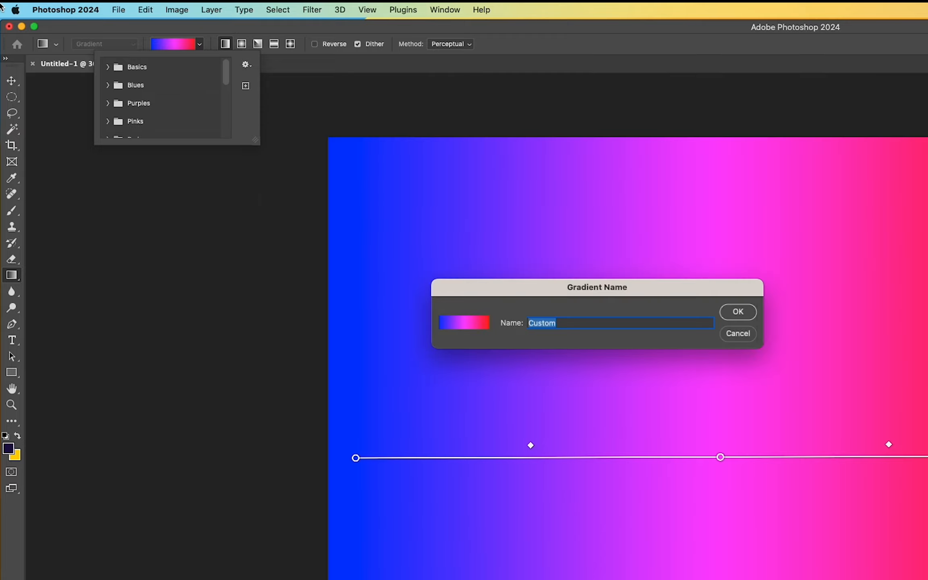
text(My Cool Gradient)
click(738, 312)
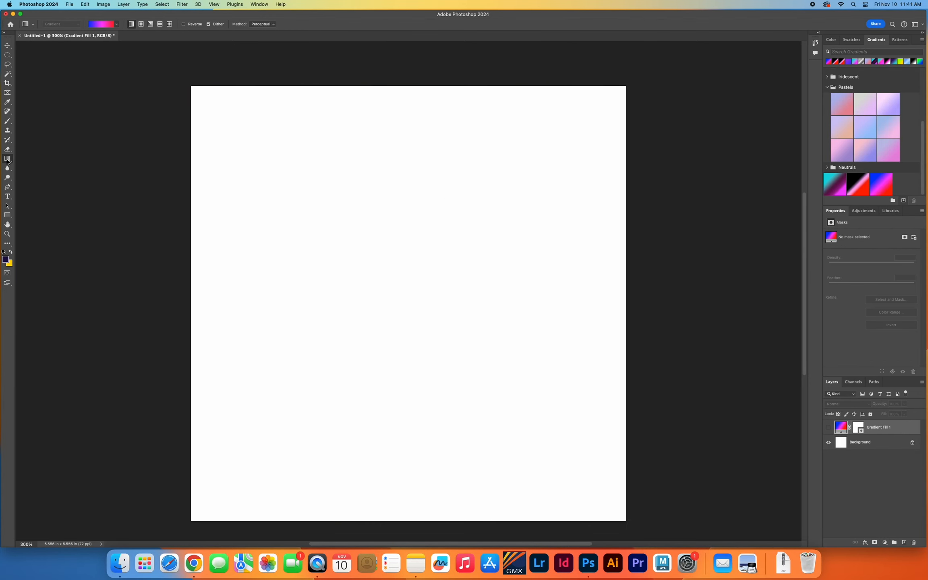
Choose the teal-to-blue preset from the Purples group and draw a near-horizontal linear gradient across the canvas at about 58% scale.
click(117, 25)
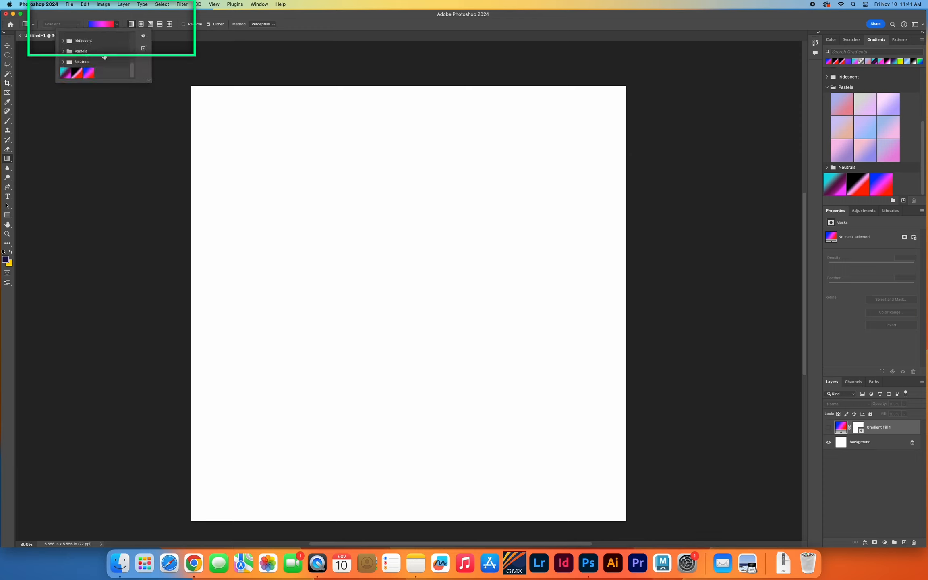
scroll(104, 57, up, 5)
click(64, 42)
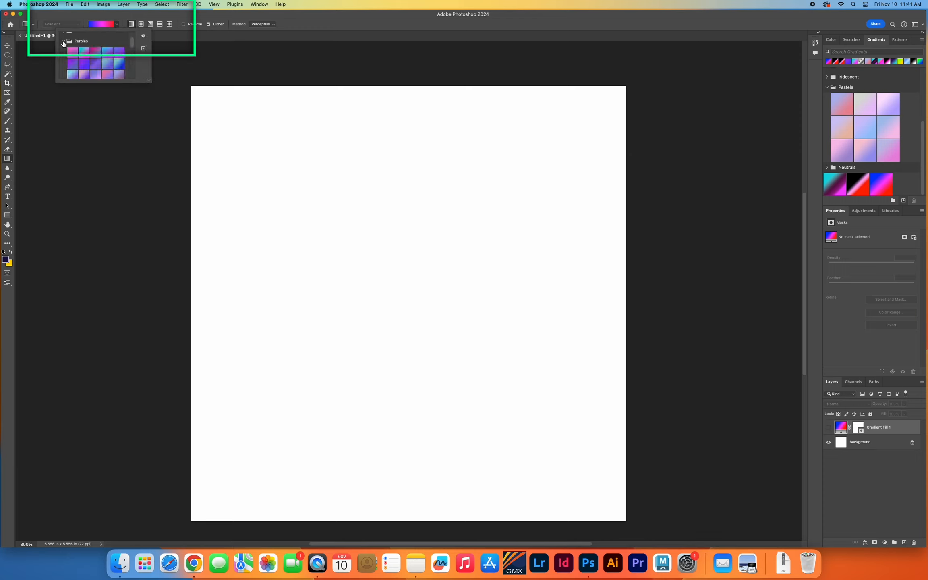
click(118, 64)
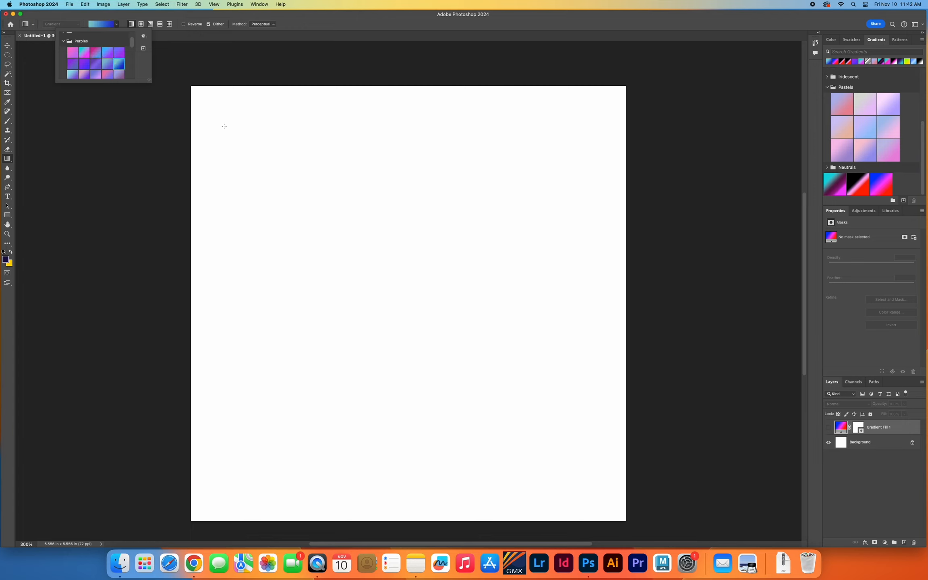
drag(255, 296, 511, 298)
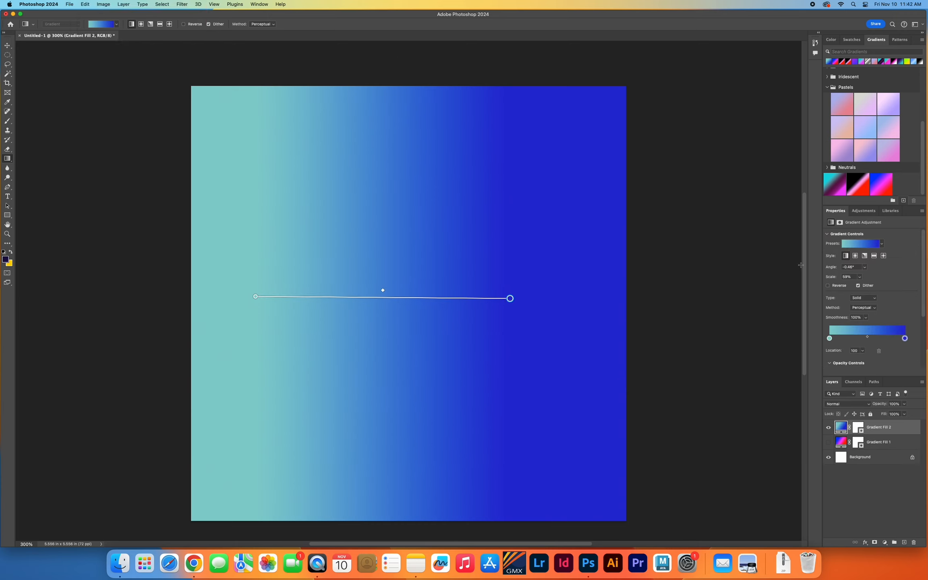
Switch the new gradient fill to the radial style, center it on the canvas and shrink it to about 35% scale.
click(856, 256)
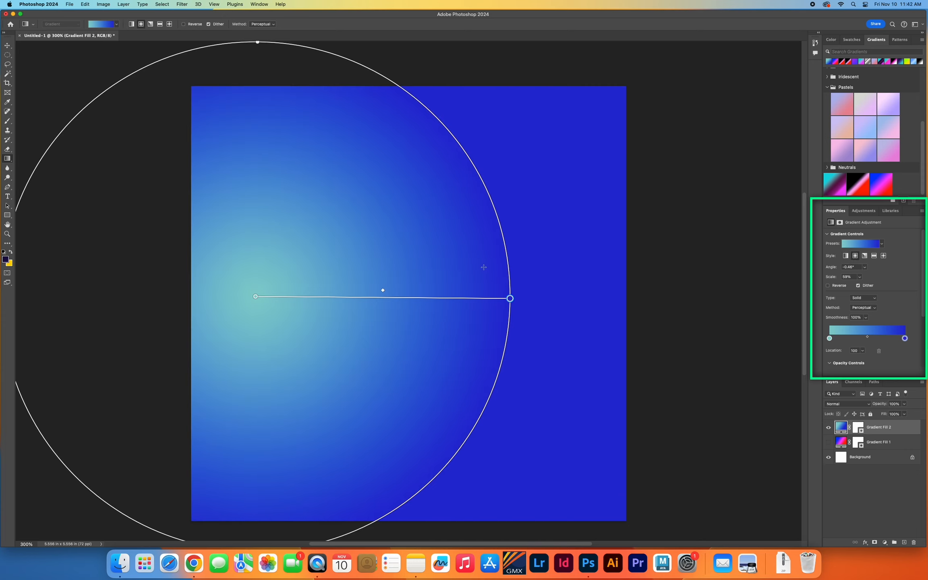
drag(258, 297, 433, 291)
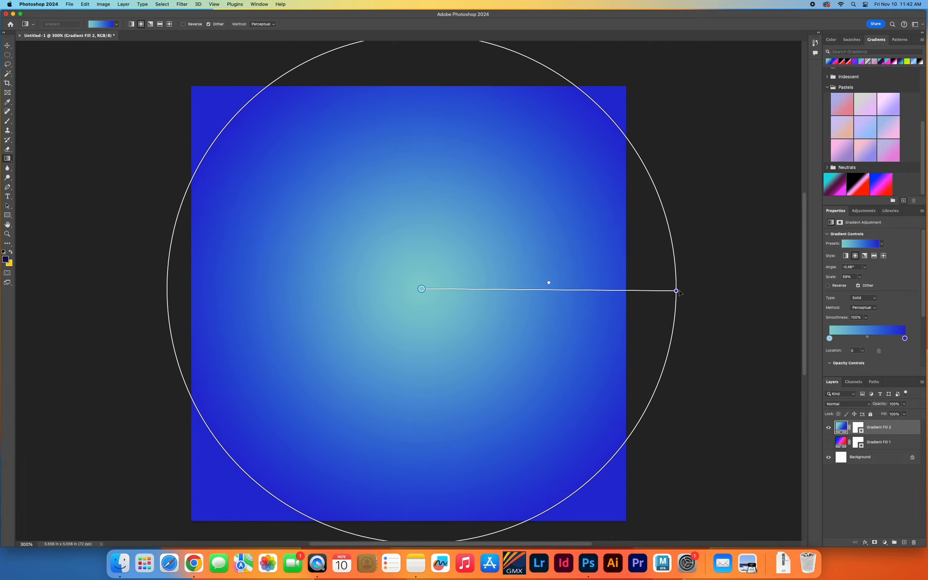
drag(676, 291, 554, 327)
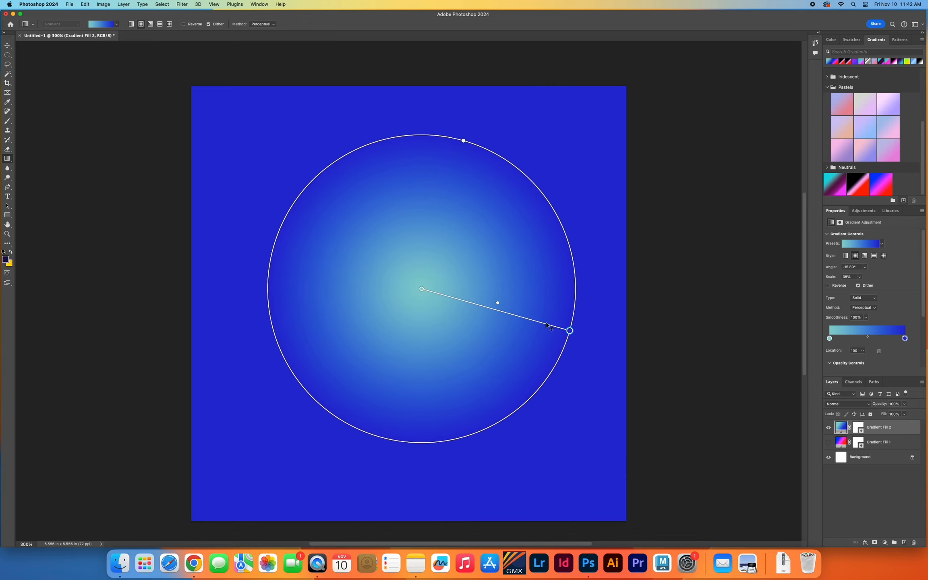
Move the radial gradient's midpoint to 74% and set its center stop color to 00ffff.
drag(498, 304, 529, 320)
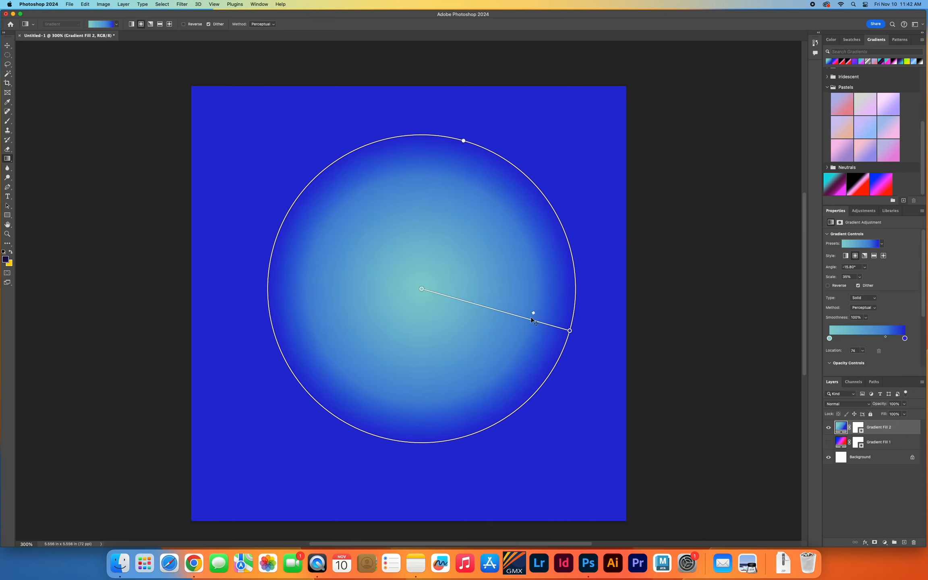
click(830, 339)
double_click(829, 339)
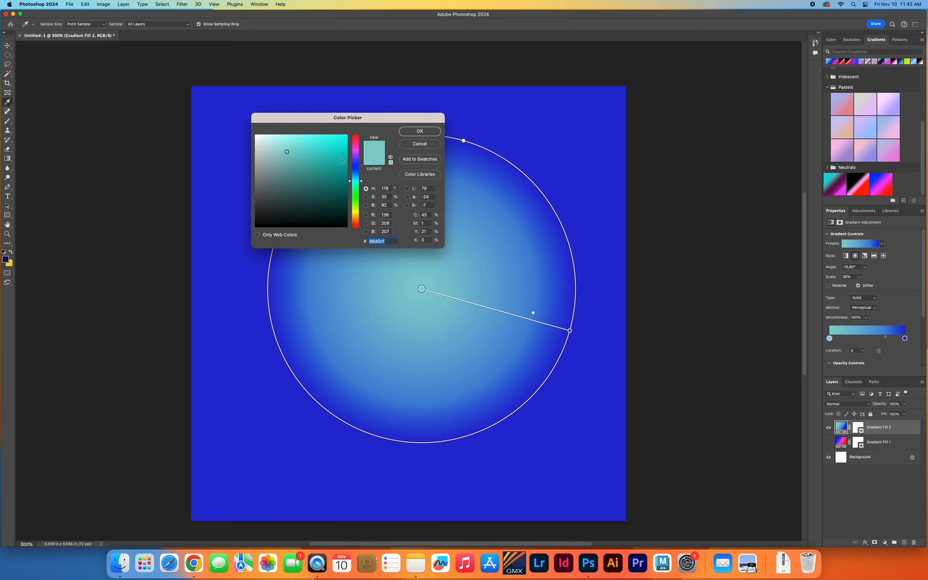
text(00ffffb)
key(Return)
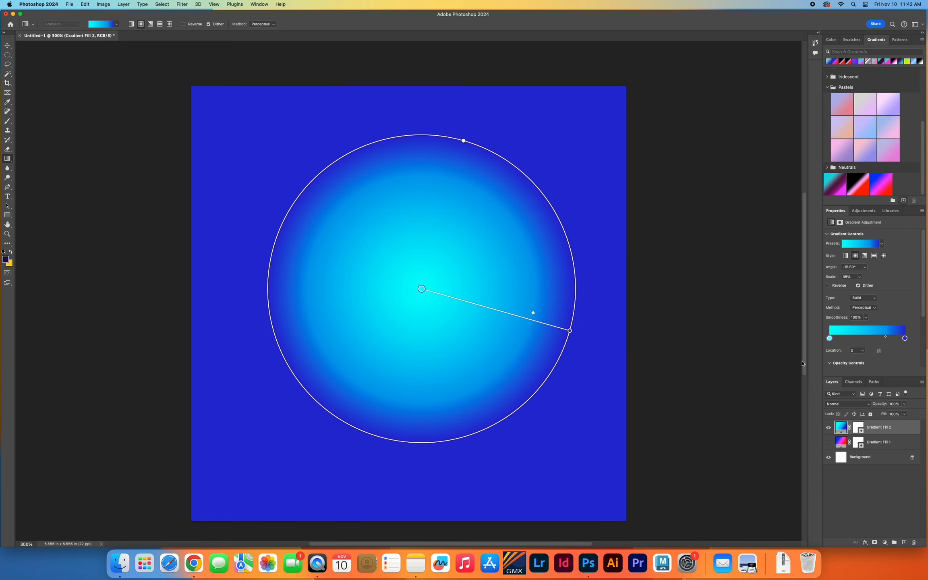
Edit the Gradient Fill 2 layer's gradient and change its first color stop to green 00ff84.
double_click(841, 427)
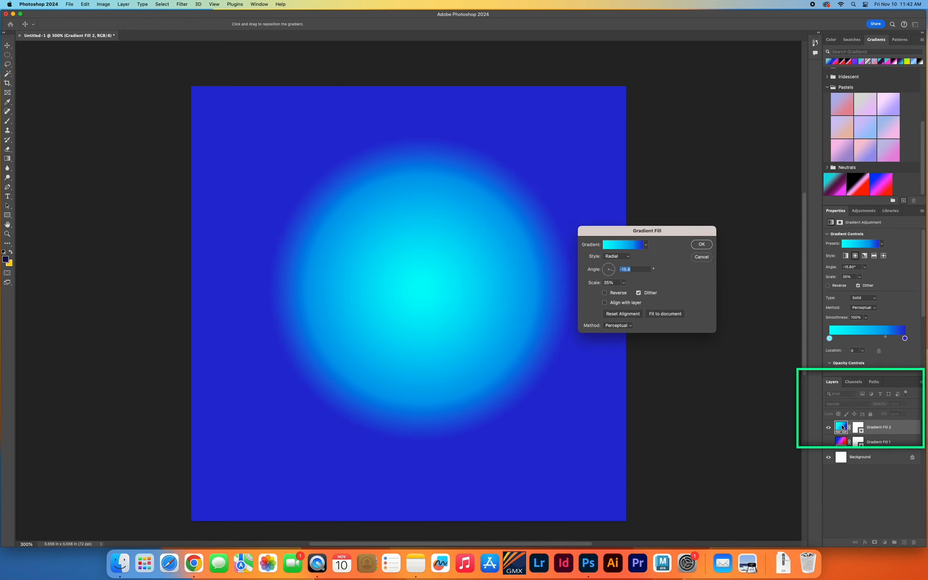
click(611, 248)
click(418, 276)
click(453, 309)
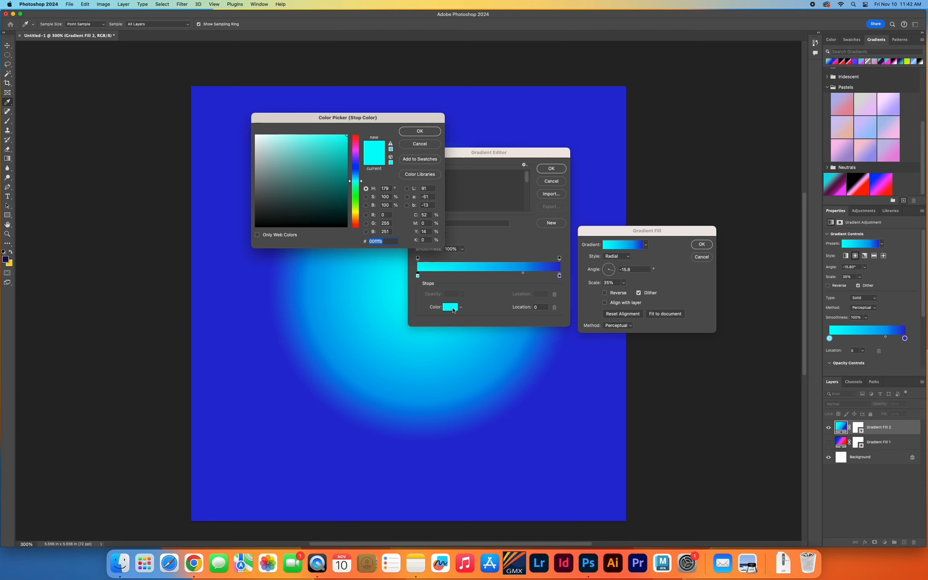
click(357, 198)
drag(357, 198, 354, 189)
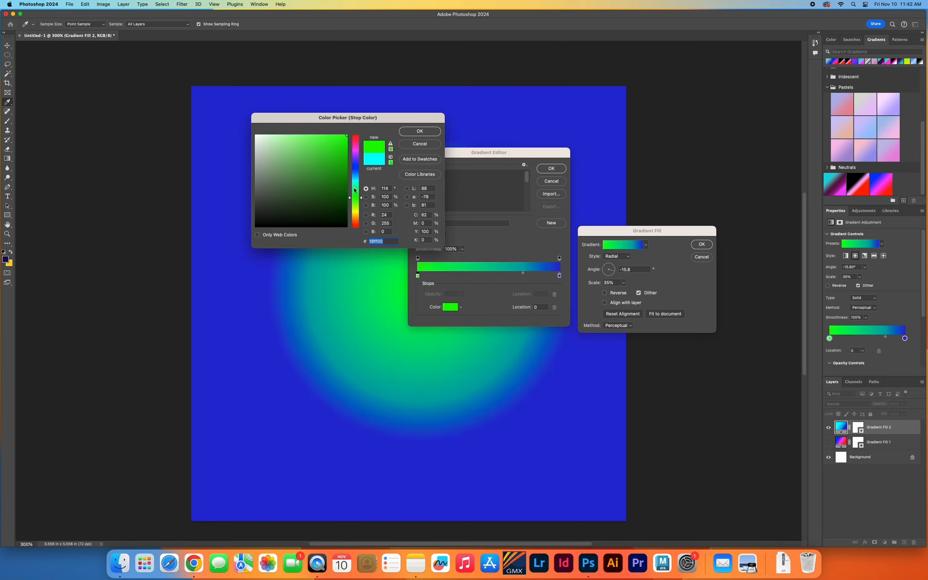
click(419, 131)
Set the green-to-blue midpoint to 48% and apply the edited gradient to the fill layer.
drag(523, 274, 487, 277)
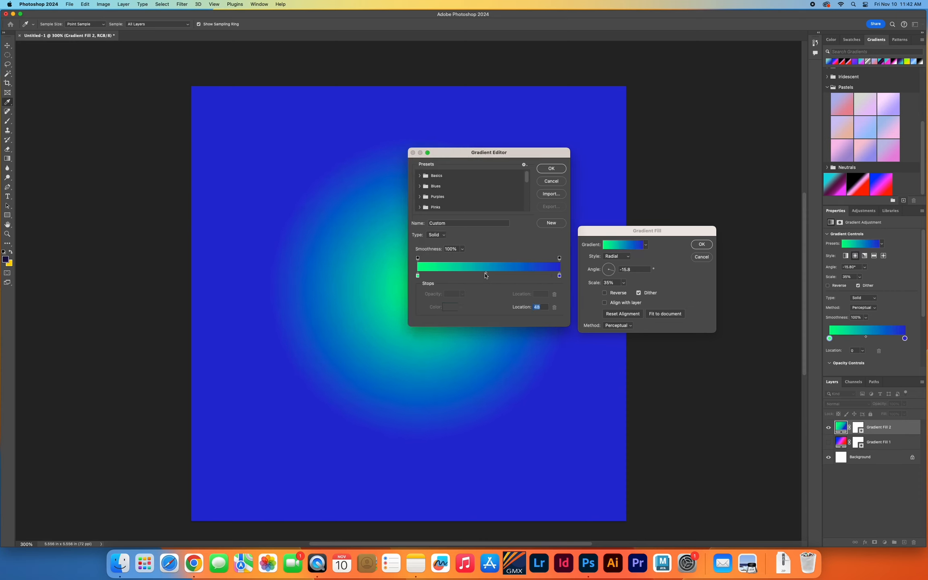
click(542, 171)
click(701, 244)
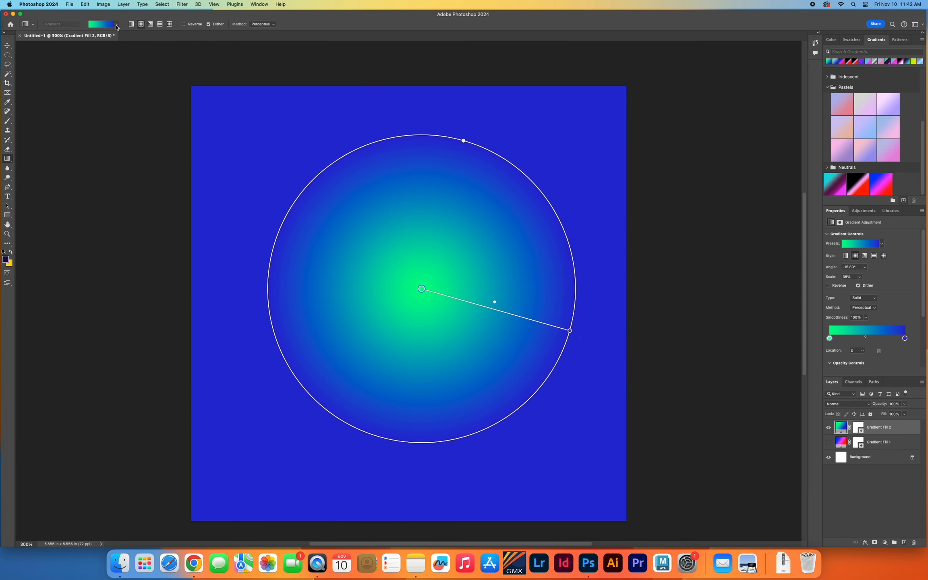
Save the green-blue gradient as a new preset named My Radial Gradient.
click(117, 24)
click(144, 49)
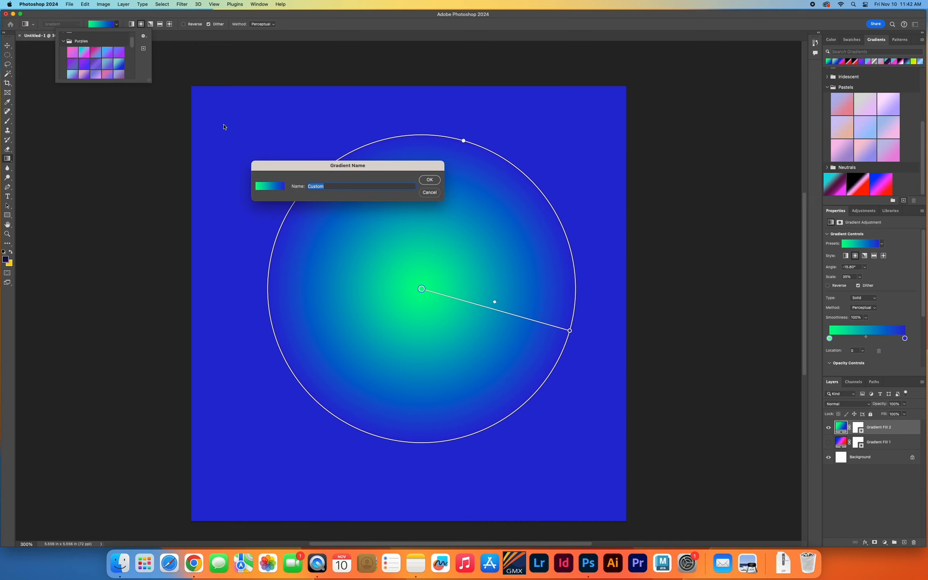
text(My Radial Gradient)
key(Return)
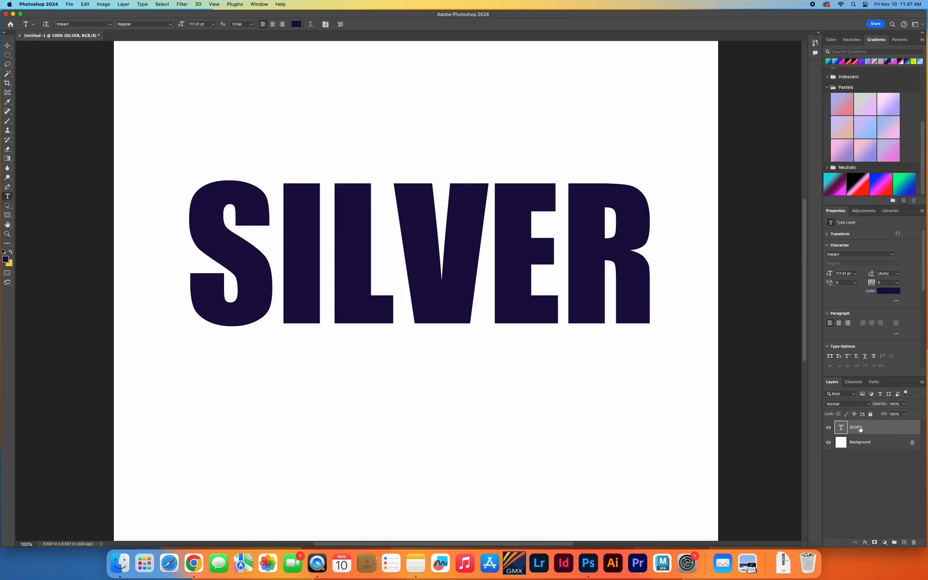
Add a Gradient Overlay effect to the SILVER text layer and open its gradient for editing.
click(865, 542)
scroll(881, 526, down, 3)
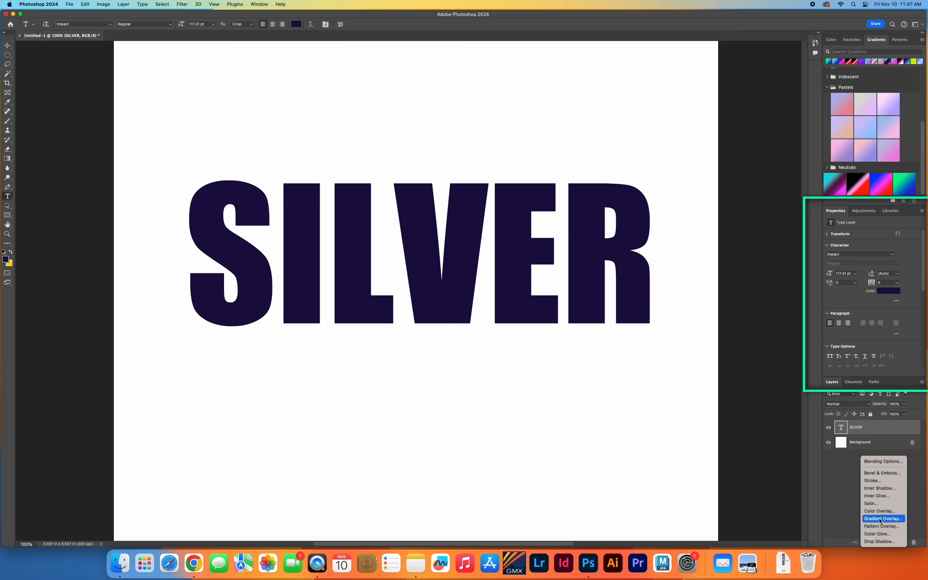
click(880, 519)
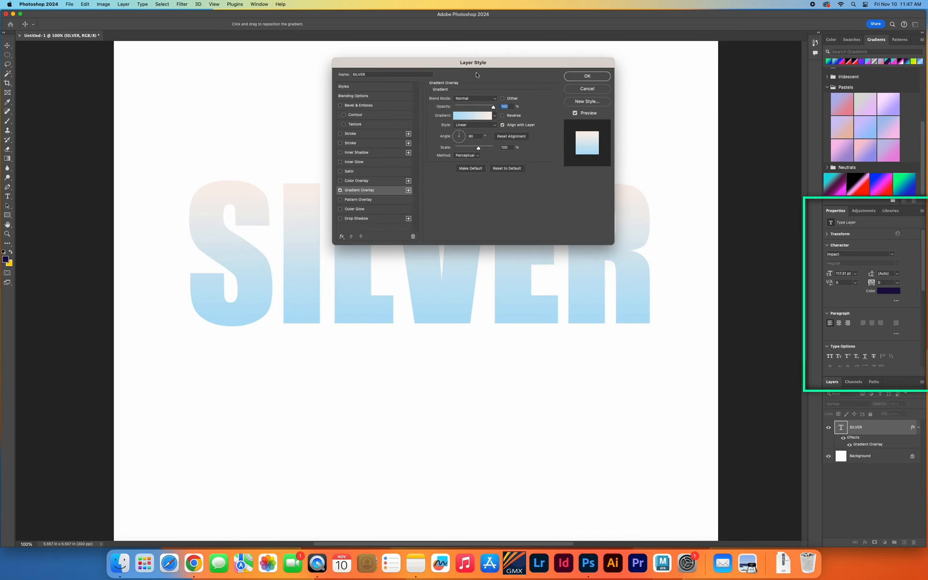
drag(473, 63, 652, 130)
click(651, 184)
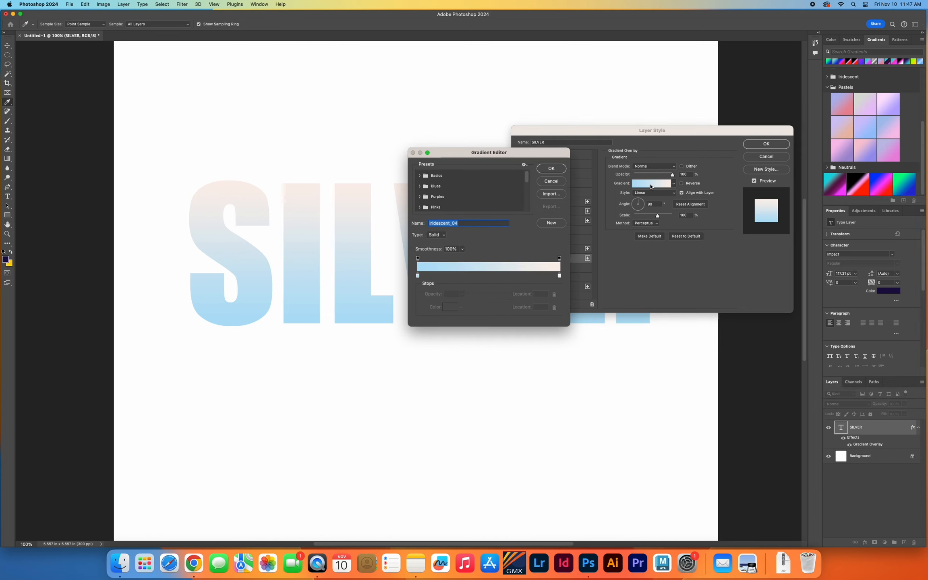
Add four color stops between the gradient's ends, one close to the start and the others at 28%, 51% and 83%.
click(418, 276)
click(433, 277)
click(458, 277)
click(490, 277)
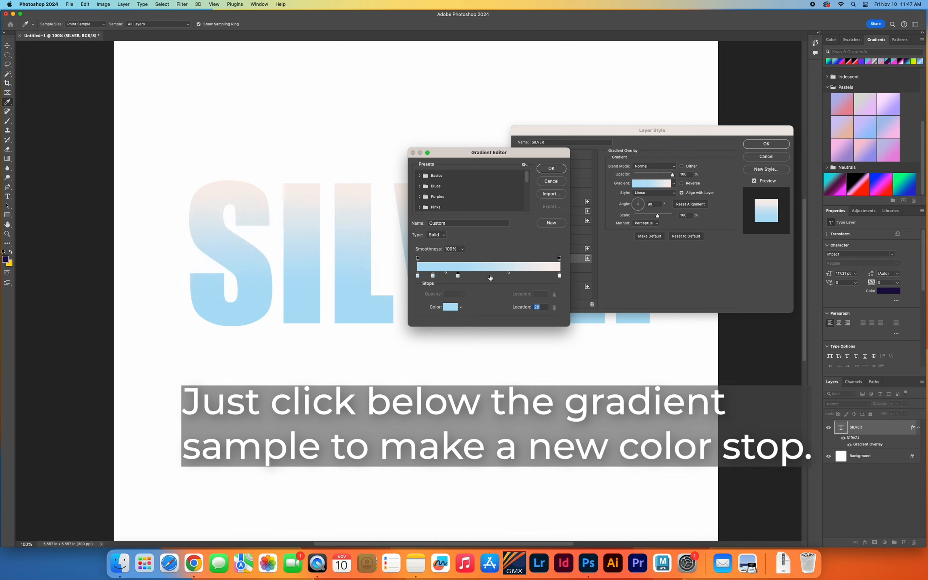
click(535, 276)
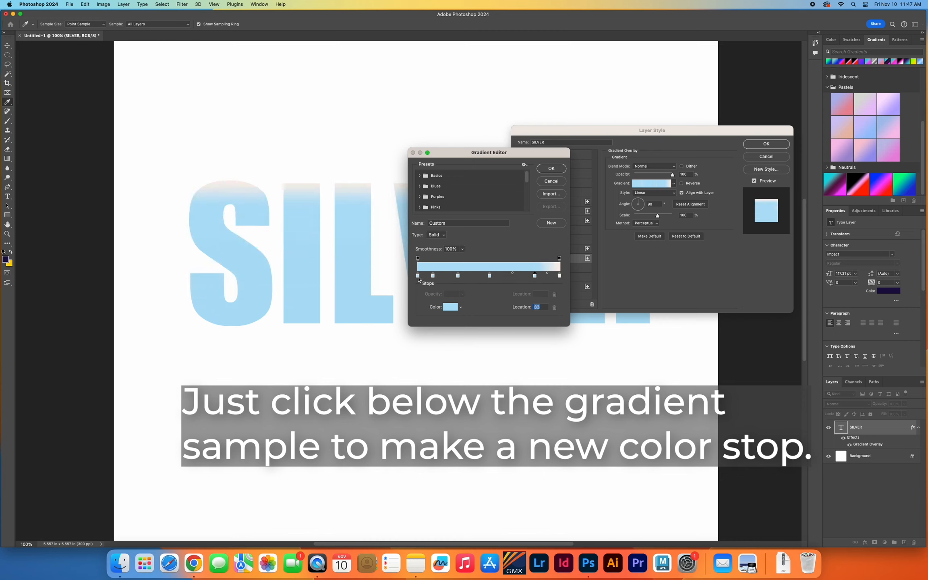
Color the gradient's first stop medium gray and the second stop near-white.
click(450, 307)
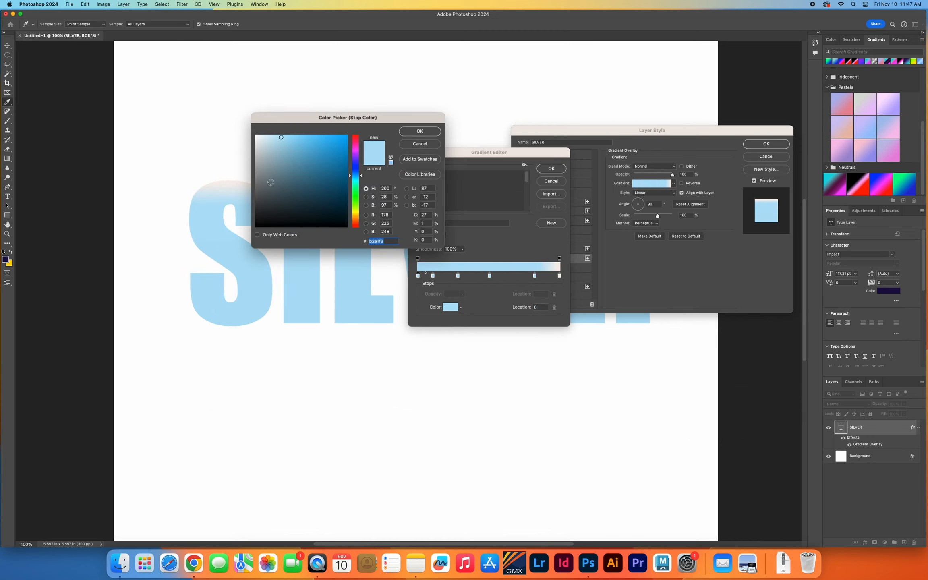
click(256, 172)
click(420, 131)
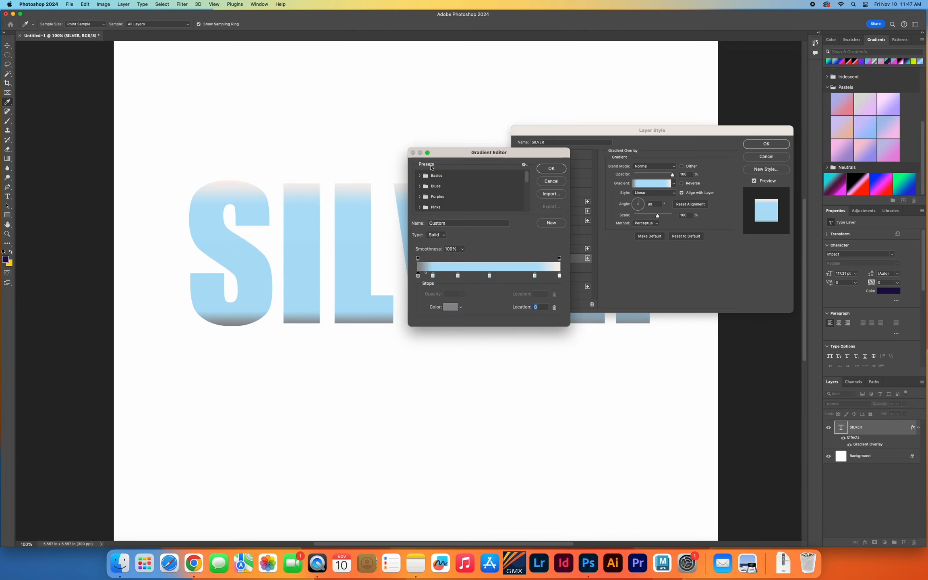
click(433, 276)
click(450, 307)
drag(261, 140, 253, 142)
click(420, 131)
Color the 28% stop dark gray 555555 and the 51% stop light gray.
click(458, 276)
click(450, 307)
click(276, 187)
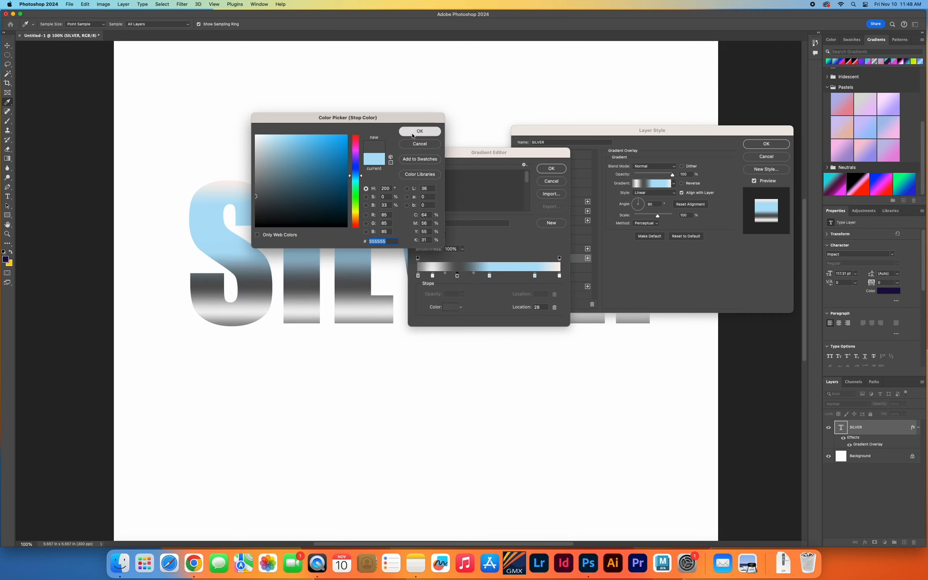
click(420, 130)
click(489, 276)
click(450, 307)
click(275, 186)
click(420, 131)
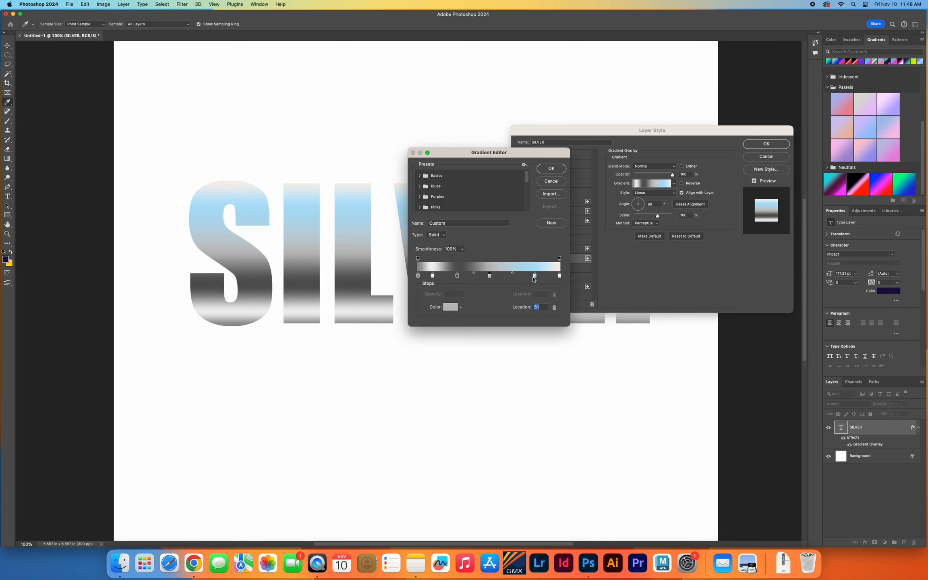
Color the 82% stop dark gray and move both dark gray stops closer to the light gray 51% stop.
click(534, 276)
click(450, 307)
click(256, 195)
click(419, 130)
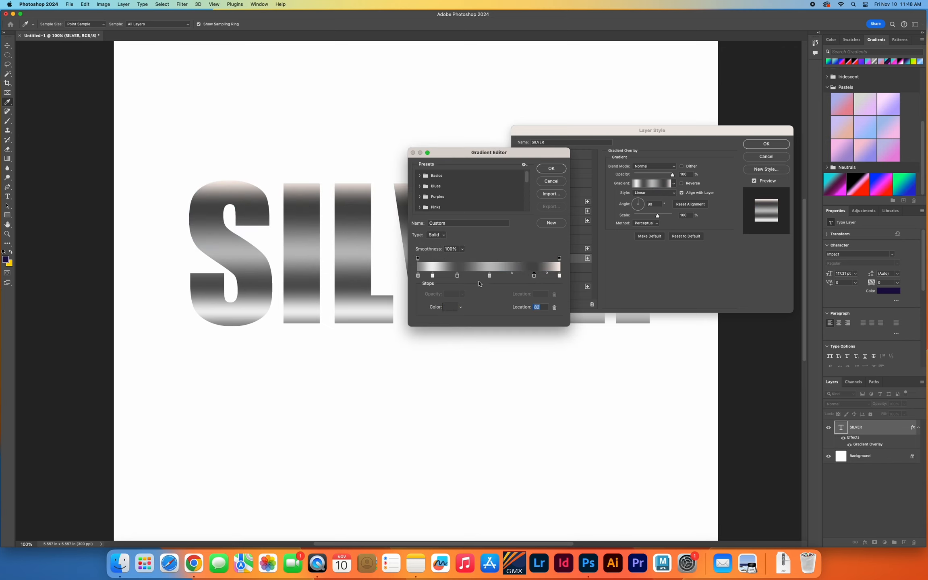
drag(458, 276, 468, 276)
mouse_move(526, 276)
mouse_down()
mouse_move(508, 277)
mouse_move(529, 276)
mouse_move(519, 286)
mouse_up()
Color the gradient's end stop white and add another white stop between it and the nearest dark gray stop.
click(559, 277)
click(450, 307)
click(254, 135)
click(419, 131)
click(535, 276)
Move the gradient's end stop to 99%, color it gray and accept the silver gradient.
drag(560, 276, 558, 276)
click(451, 307)
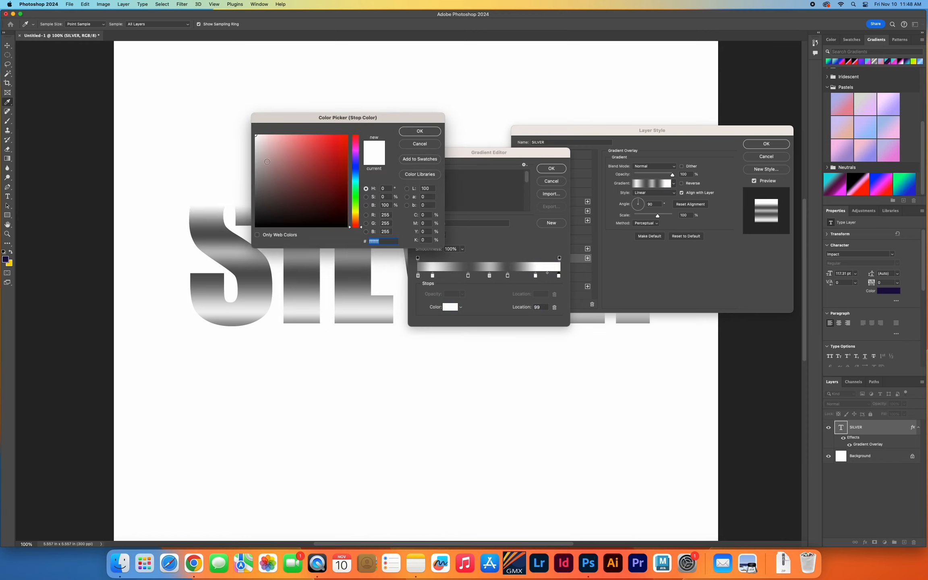
click(270, 160)
click(412, 131)
click(551, 169)
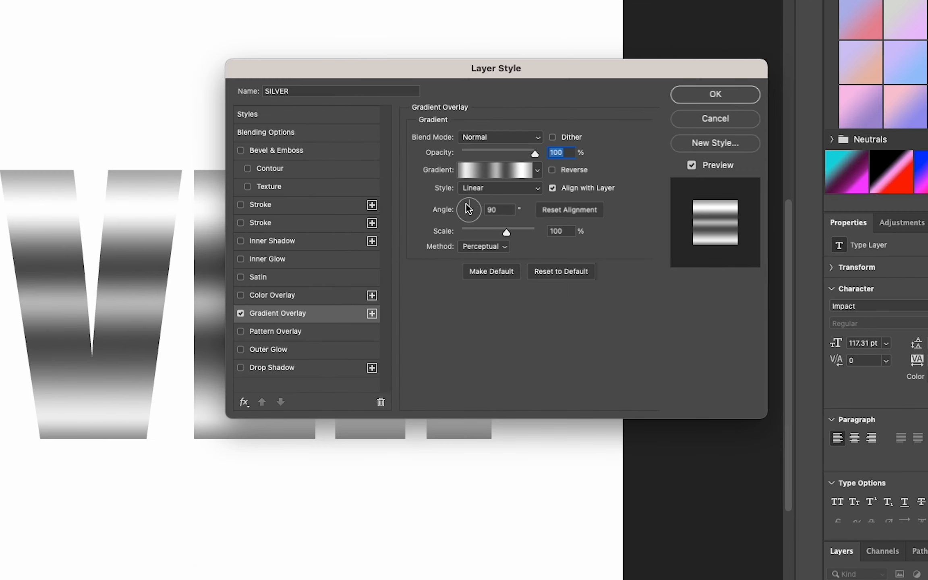
Set the gradient overlay's angle to 104° and apply the layer style to the SILVER text.
click(464, 200)
drag(465, 200, 466, 200)
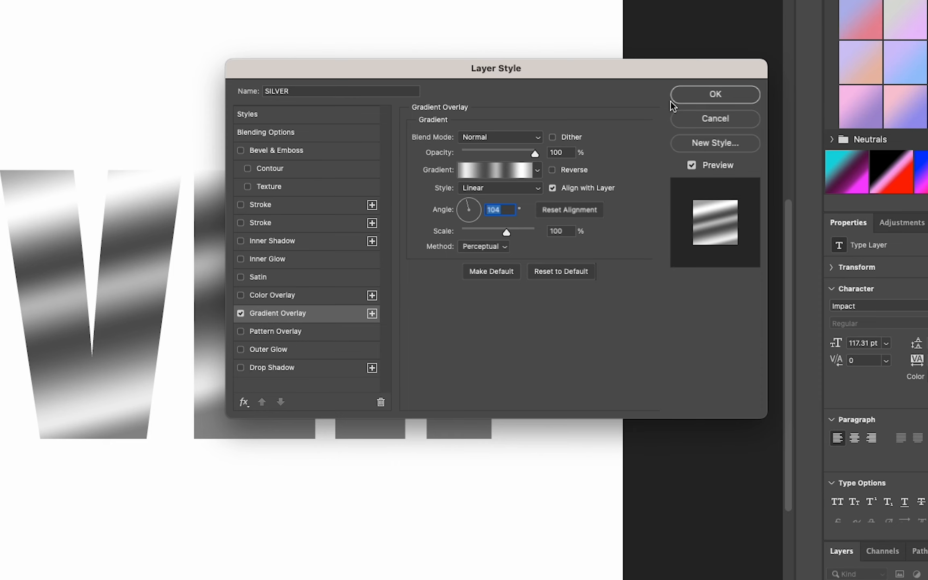
click(696, 97)
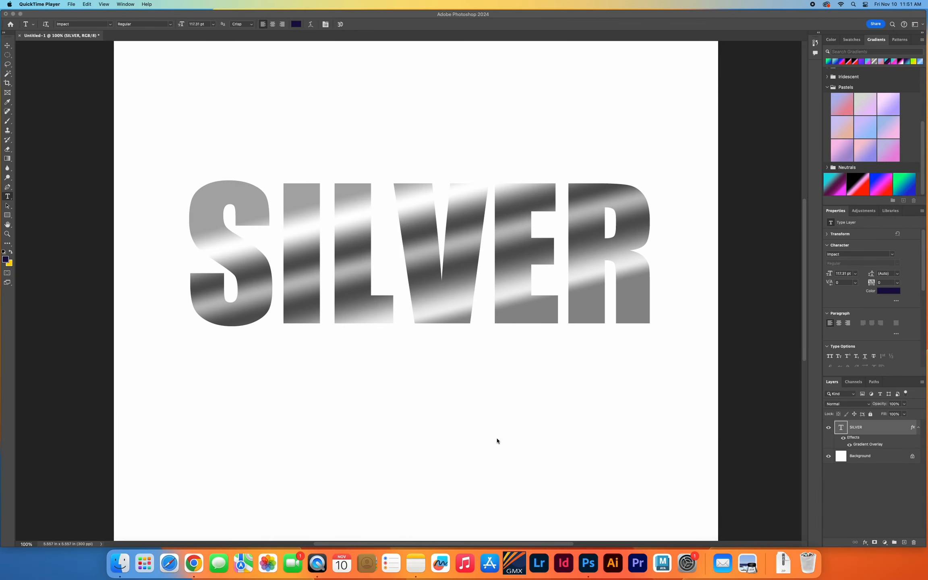
Add a Bevel & Emboss effect to the SILVER text layer.
click(865, 545)
click(866, 543)
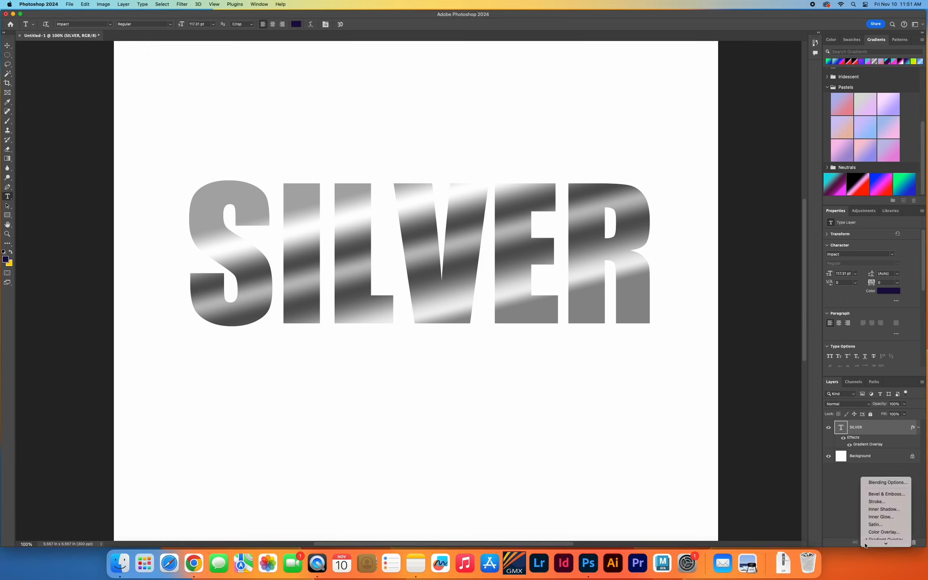
click(887, 494)
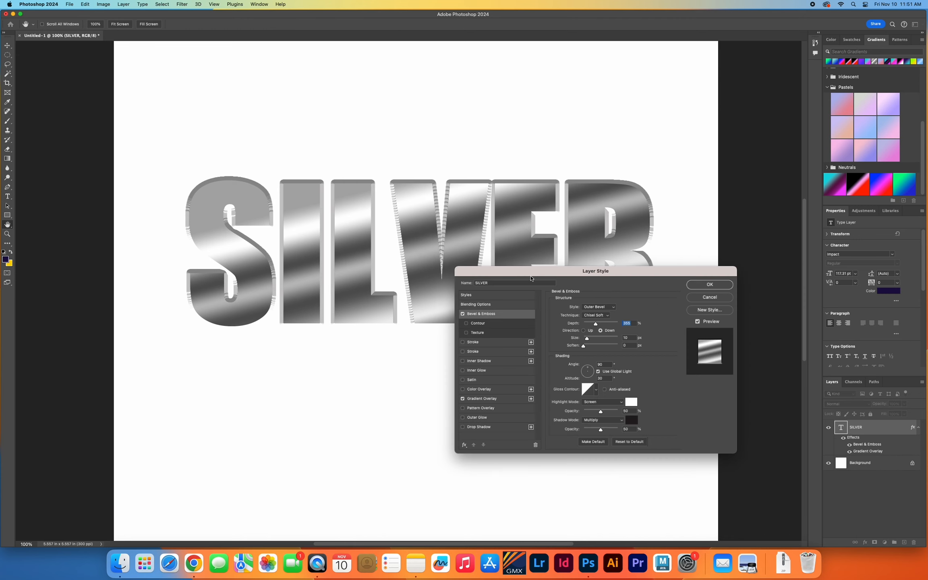
drag(530, 274, 593, 299)
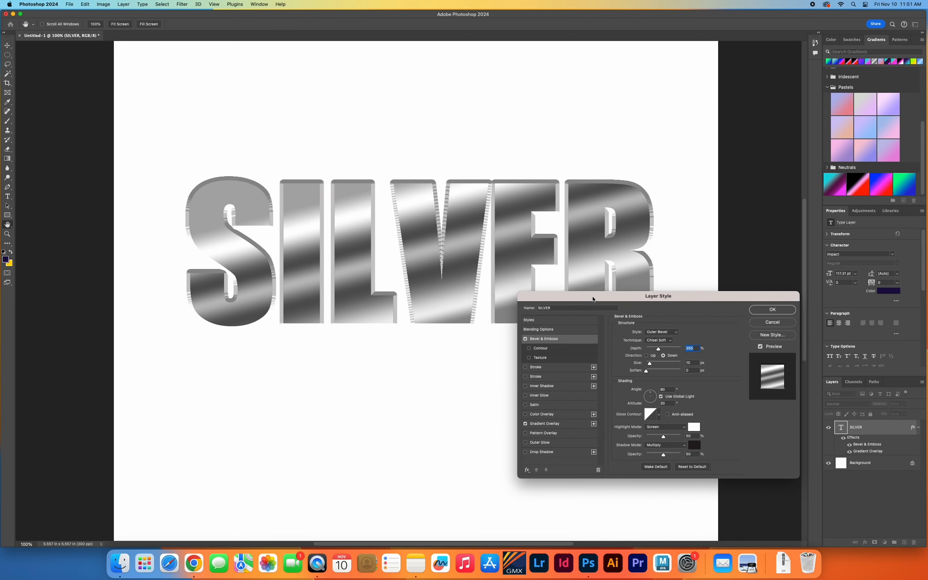
Try the bevel's Up direction, return it to Down and reduce its size to 7 px.
click(650, 339)
click(653, 340)
click(647, 356)
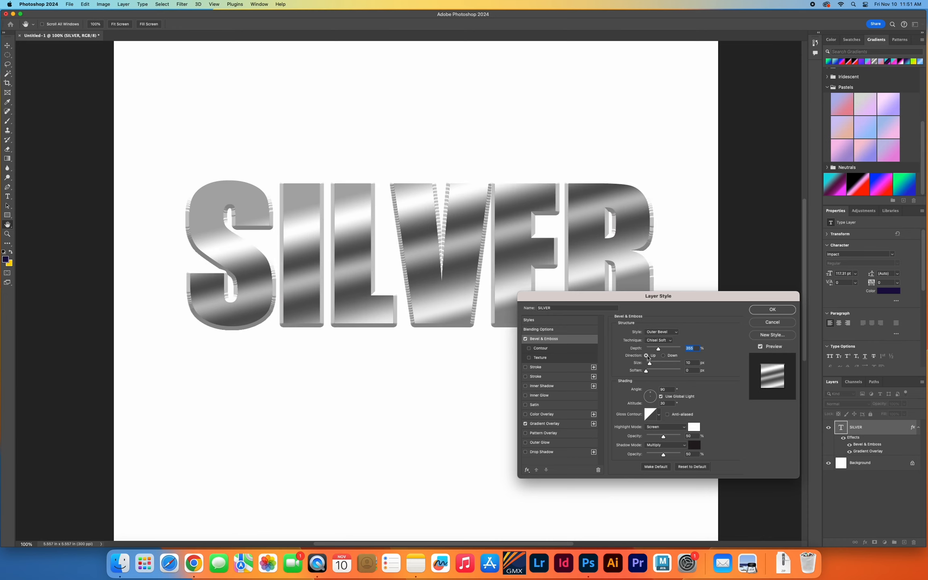
click(664, 356)
drag(649, 363, 649, 364)
click(646, 371)
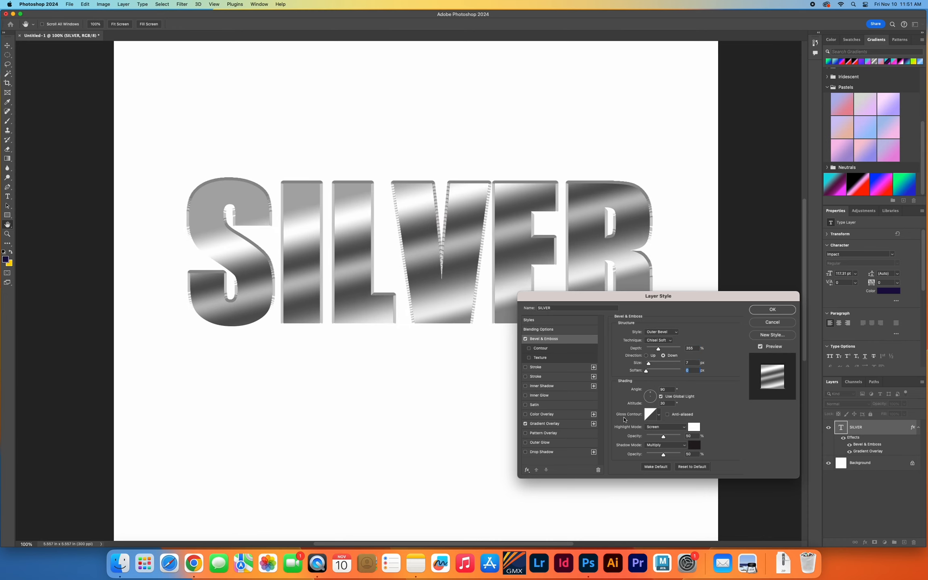
Set the bevel's technique to Smooth and its size to 10 px, comparing it with another technique.
click(655, 341)
click(653, 325)
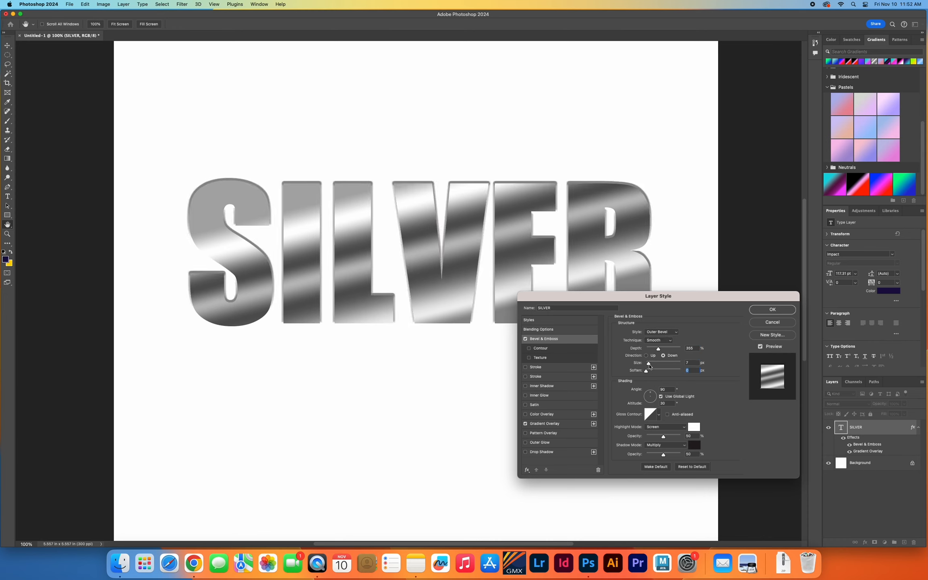
drag(648, 363, 650, 364)
click(653, 340)
click(652, 356)
click(659, 341)
click(654, 325)
Change the bevel style to Pillow Emboss, enable a drop shadow and apply the layer style to the SILVER text.
click(661, 332)
click(661, 355)
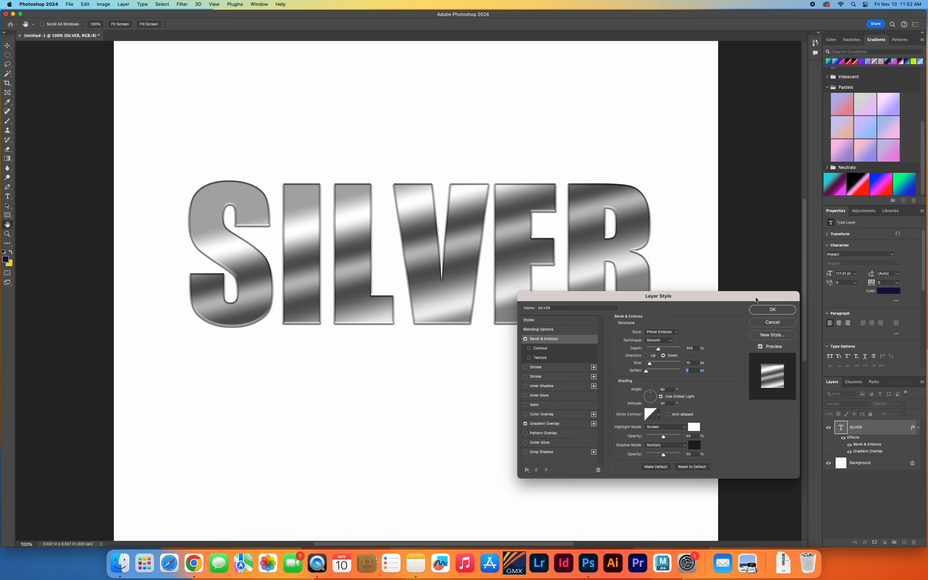
click(526, 452)
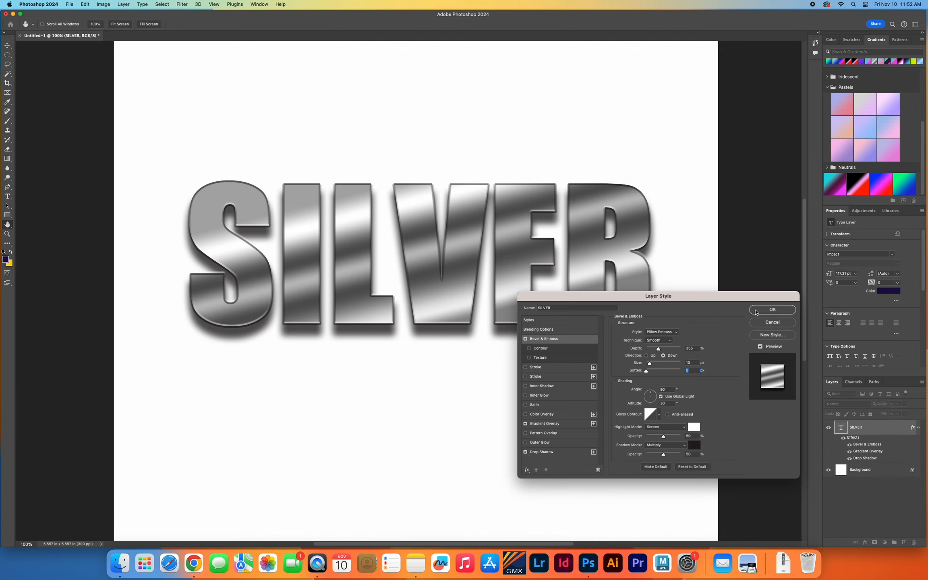
click(772, 310)
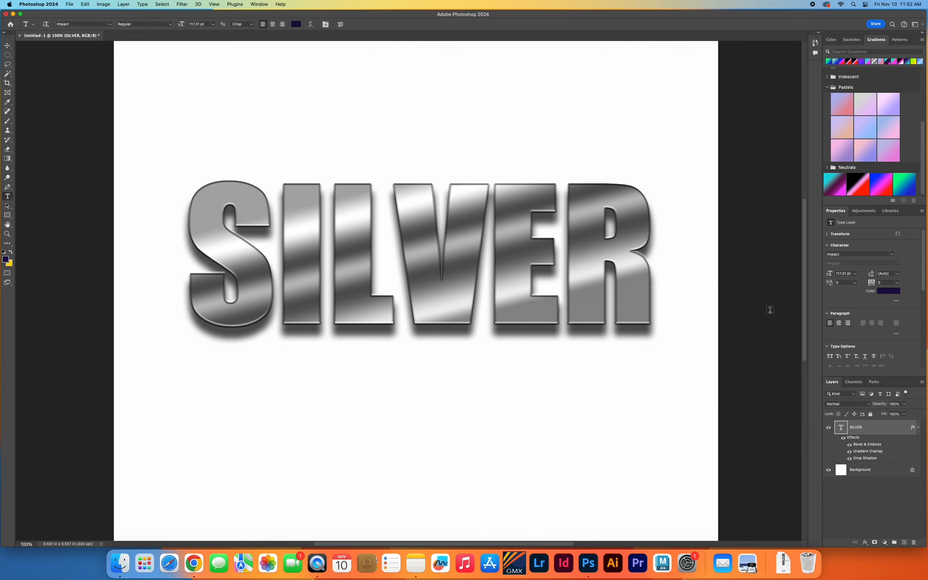